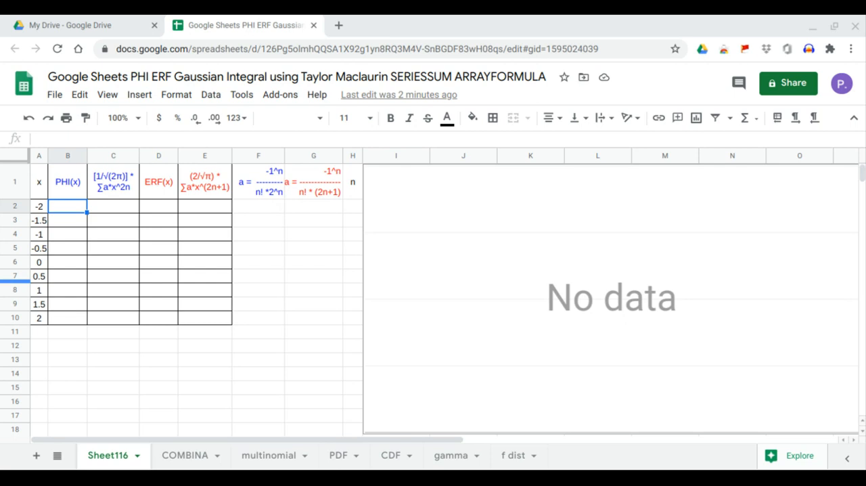
Enter an ARRAYFORMULA in B2 that computes PHI of the x values in A2:A10.
{"action": "double_click", "coordinate": [73, 207]}
{"action": "type", "text": "=arr"}
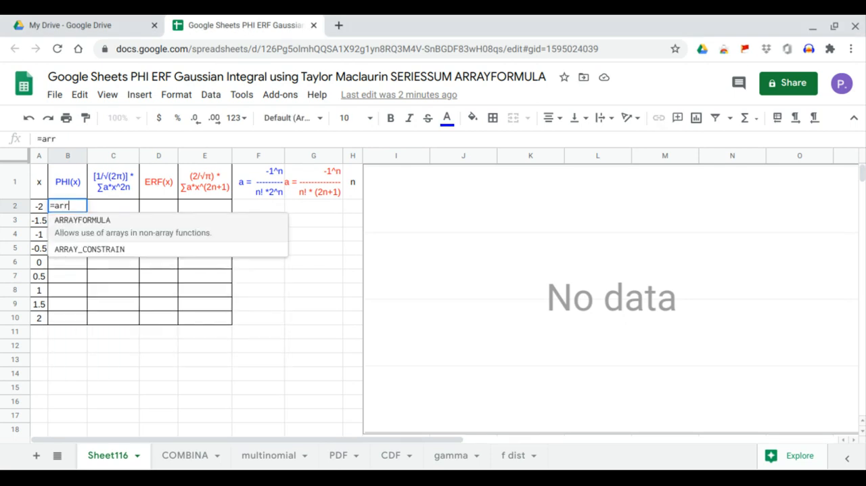
{"action": "key", "text": "Tab"}
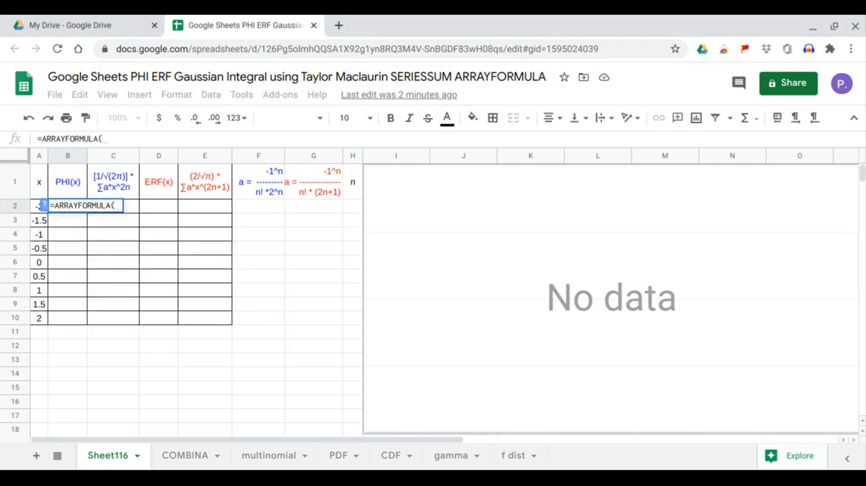
{"action": "type", "text": "phi"}
{"action": "key", "text": "Tab"}
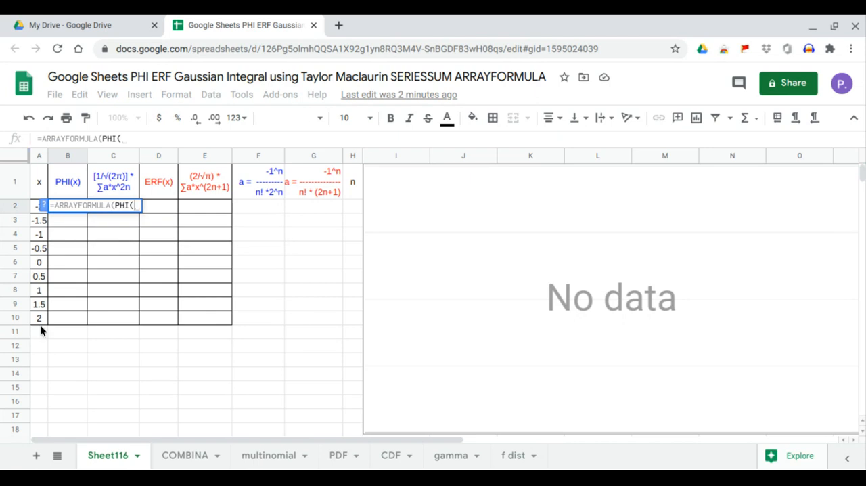
{"action": "left_click_drag", "start_coordinate": [41, 318], "coordinate": [40, 211]}
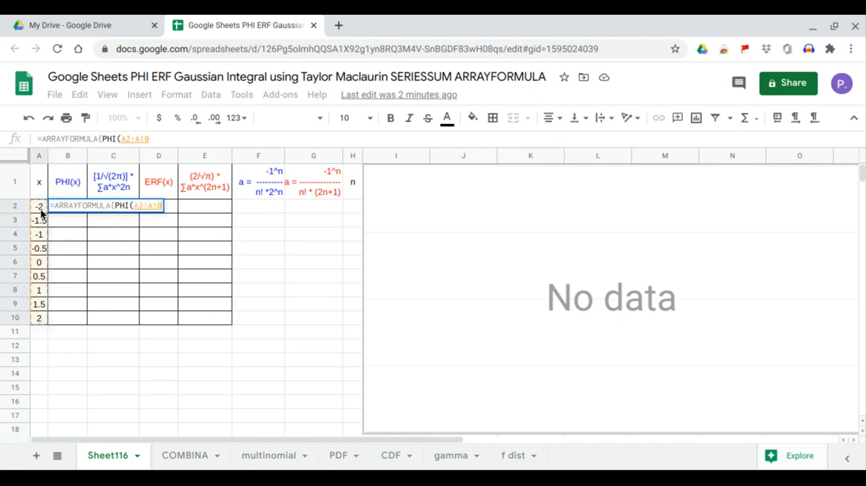
{"action": "key", "text": "Return"}
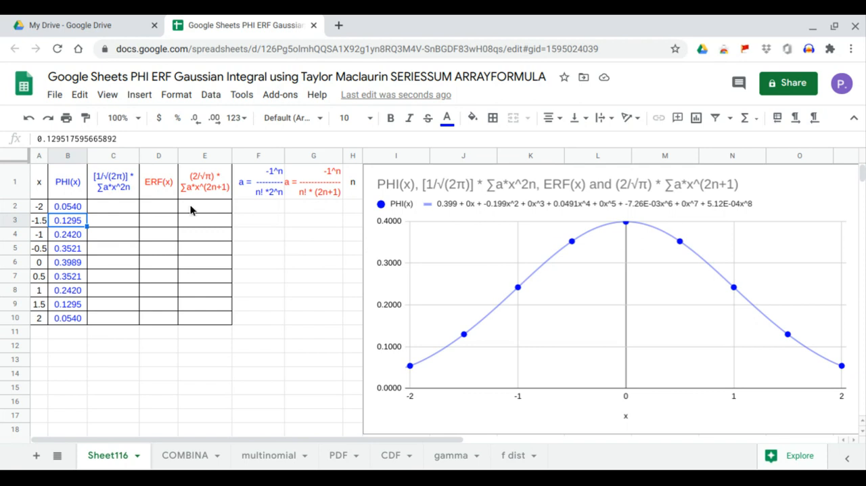
Enter an ARRAYFORMULA in D2 that computes ERF of the x values in A2:A10.
{"action": "left_click", "coordinate": [161, 210]}
{"action": "type", "text": "="}
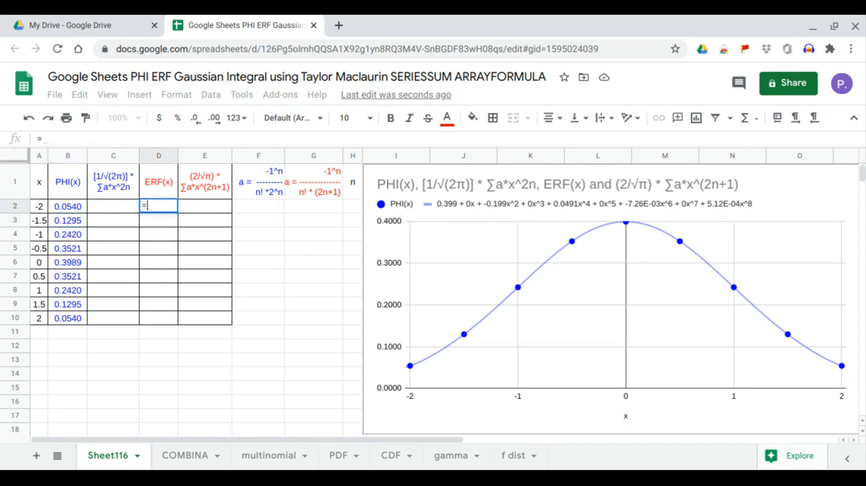
{"action": "type", "text": "arr"}
{"action": "key", "text": "Tab"}
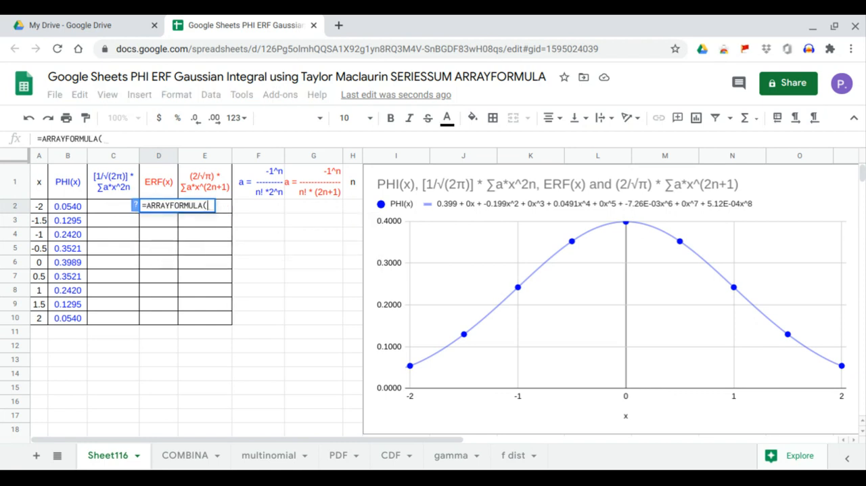
{"action": "type", "text": "er"}
{"action": "key", "text": "Tab"}
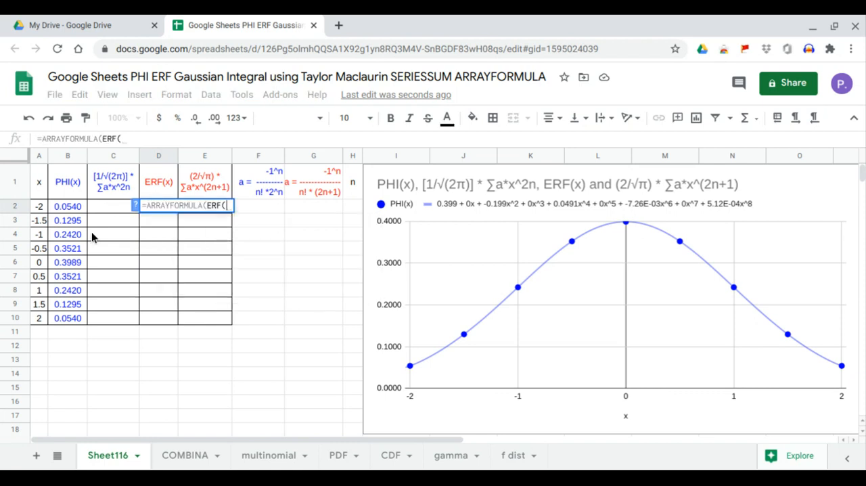
{"action": "left_click_drag", "start_coordinate": [38, 206], "coordinate": [41, 318]}
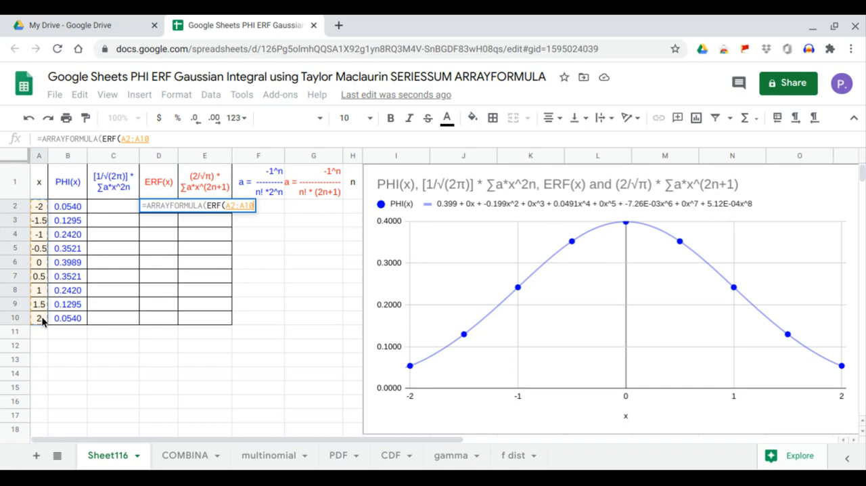
{"action": "key", "text": "Return"}
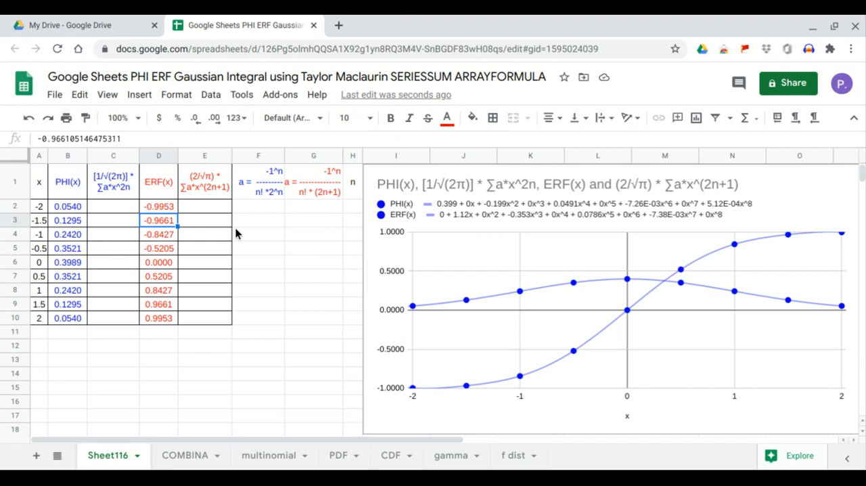
Fill the n column with the series 0 to 8 in H2:H10.
{"action": "left_click", "coordinate": [105, 204]}
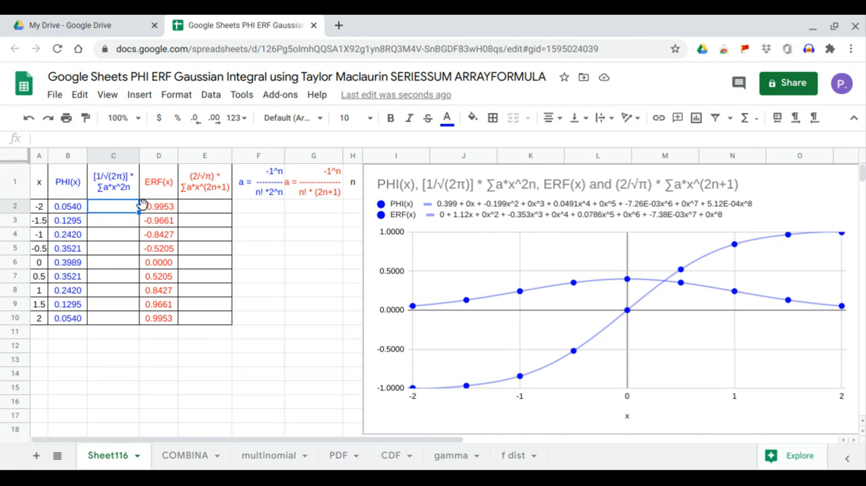
{"action": "left_click", "coordinate": [352, 210]}
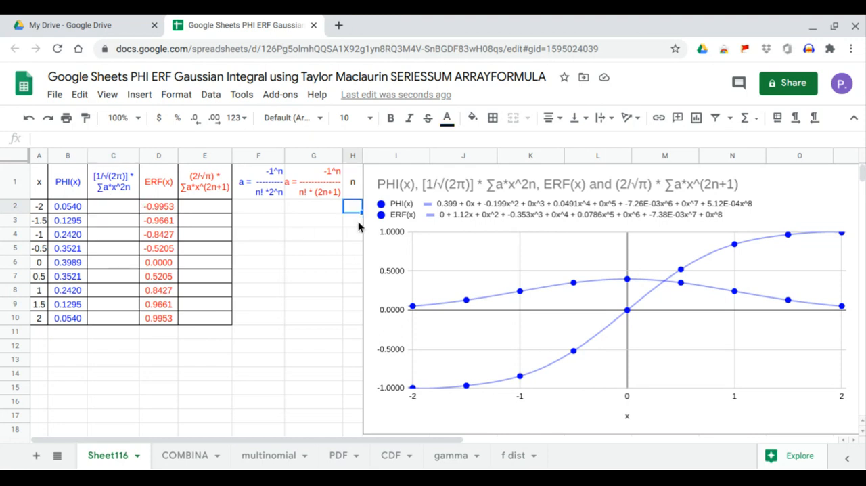
{"action": "type", "text": "0"}
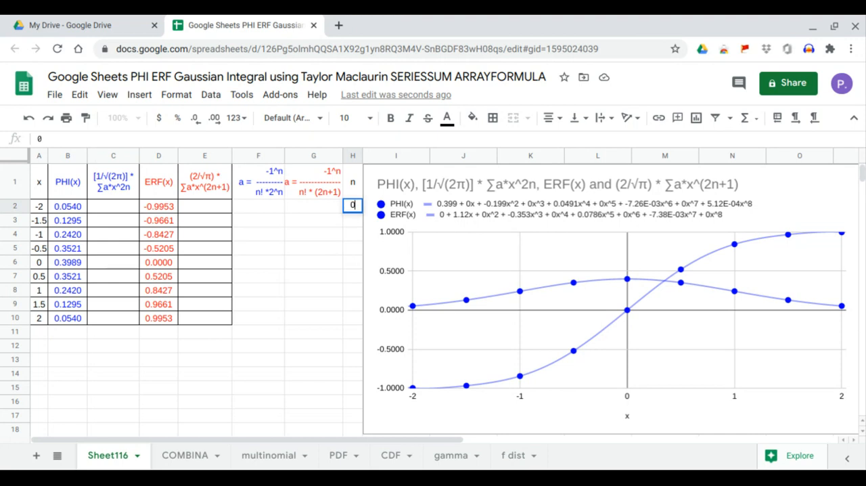
{"action": "key", "text": "Return"}
{"action": "type", "text": "1"}
{"action": "key", "text": "Return"}
{"action": "type", "text": "2"}
{"action": "key", "text": "Return"}
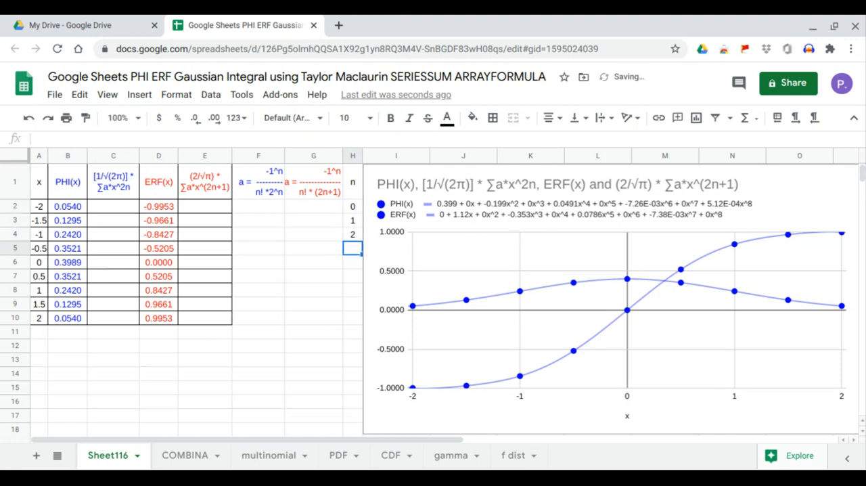
{"action": "type", "text": "3"}
{"action": "key", "text": "Return"}
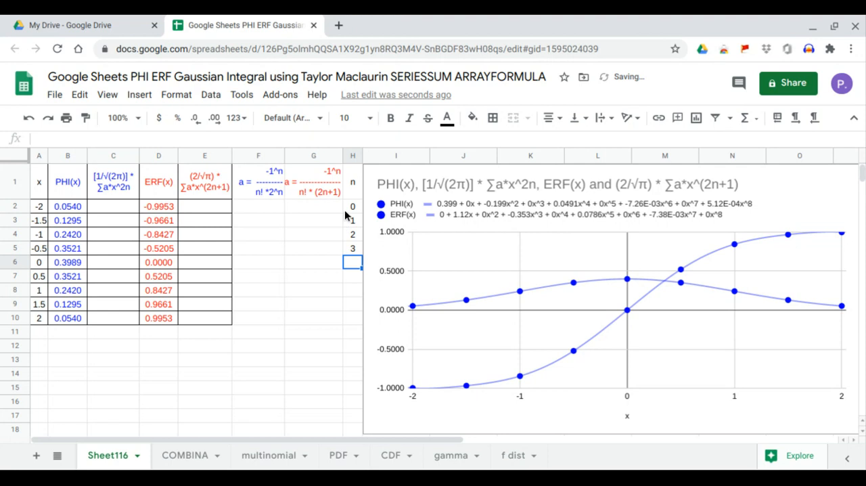
{"action": "left_click_drag", "start_coordinate": [352, 207], "coordinate": [354, 322]}
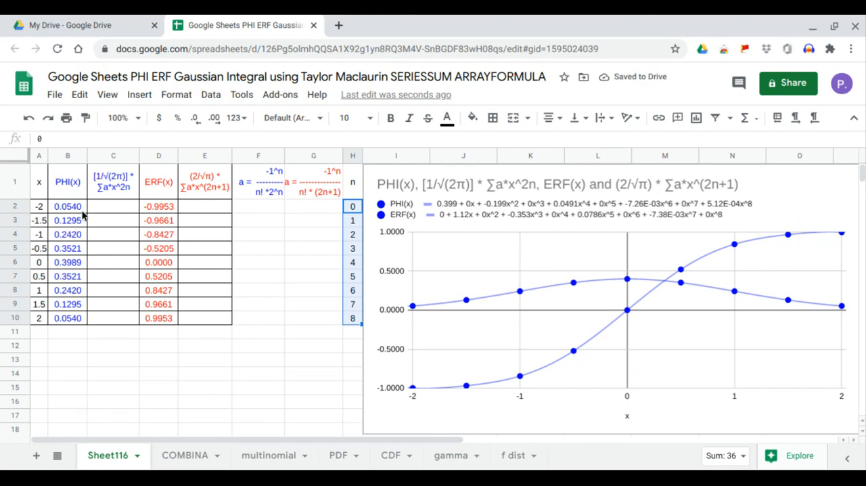
Enter an ARRAYFORMULA in C2 with SERIESSUM of A2:A10, starting exponent 0, step 2 and coefficients F2:F10.
{"action": "left_click", "coordinate": [114, 212]}
{"action": "type", "text": "=arr"}
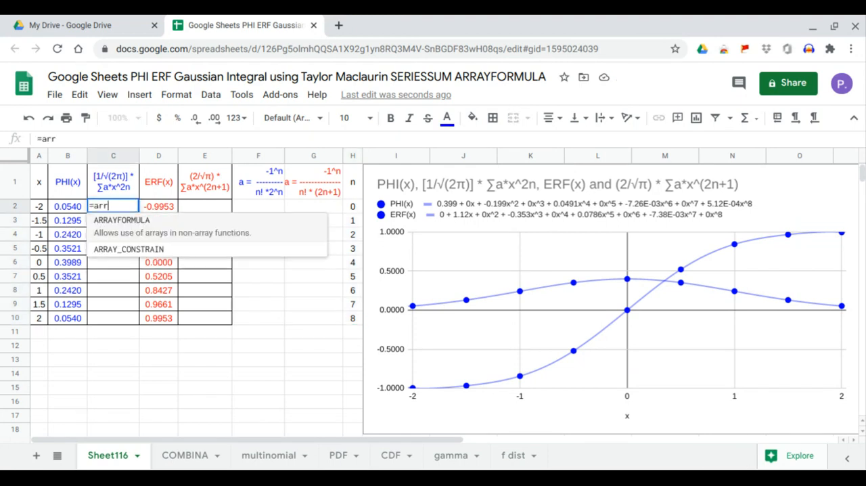
{"action": "key", "text": "Tab"}
{"action": "type", "text": "ser"}
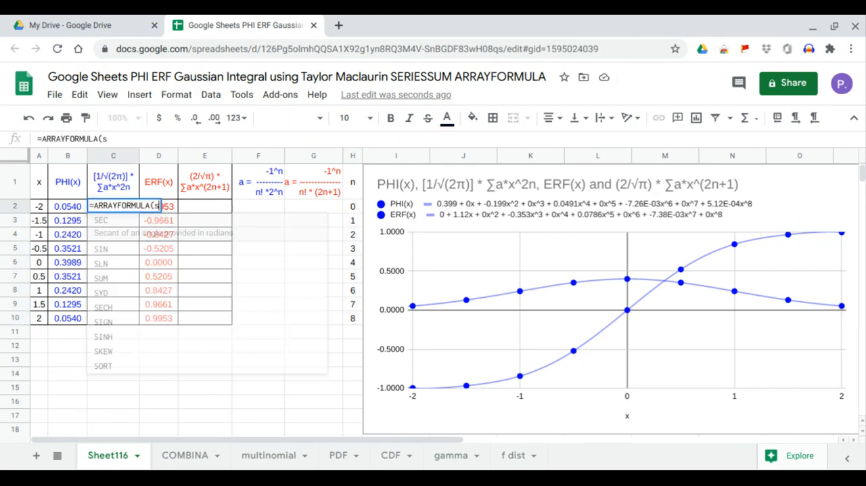
{"action": "key", "text": "Tab"}
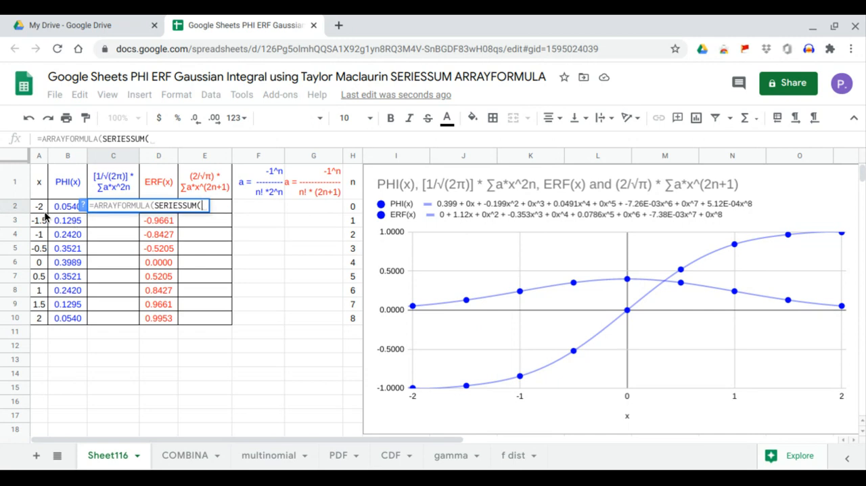
{"action": "left_click_drag", "start_coordinate": [42, 207], "coordinate": [39, 320]}
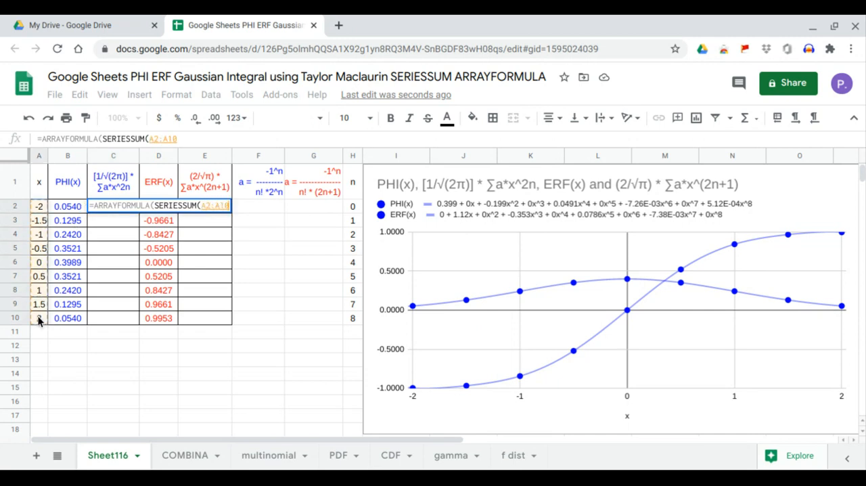
{"action": "type", "text": ","}
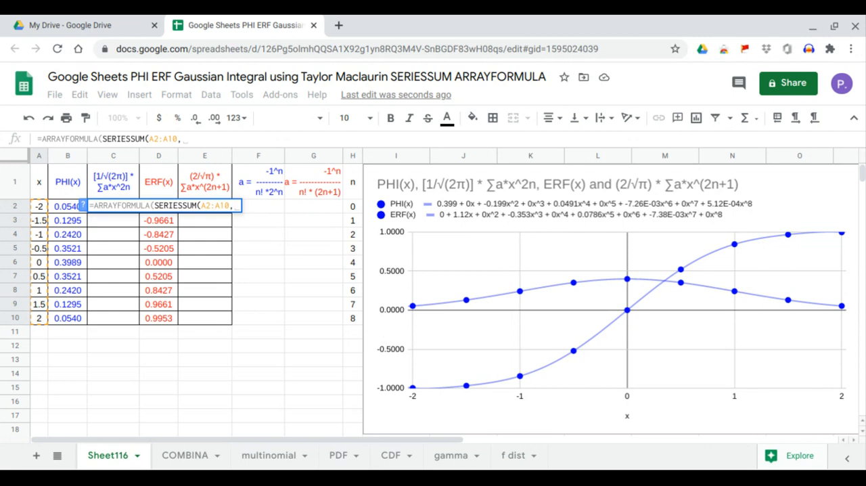
{"action": "type", "text": "0,2,"}
{"action": "left_click_drag", "start_coordinate": [260, 318], "coordinate": [261, 211]}
{"action": "key", "text": "Return"}
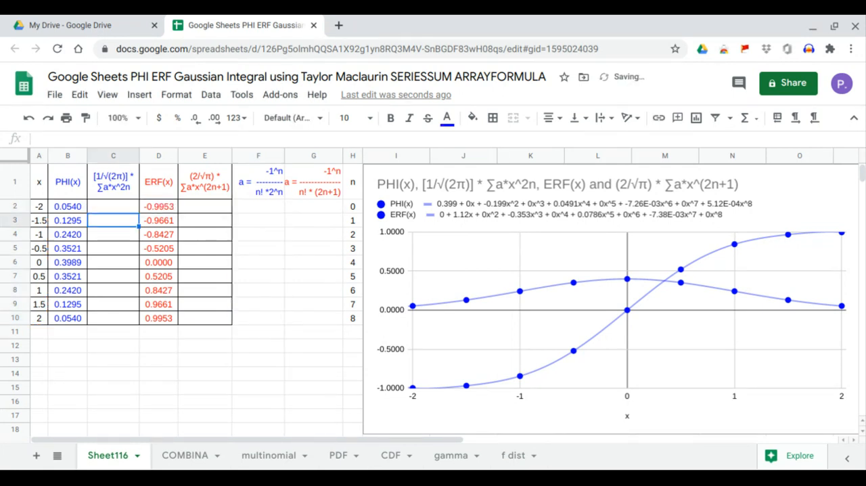
Enter an ARRAYFORMULA in F2 that computes the coefficients -1^H2:H10/(FACT(H2:H10)*2^H2:H10).
{"action": "left_click", "coordinate": [257, 210]}
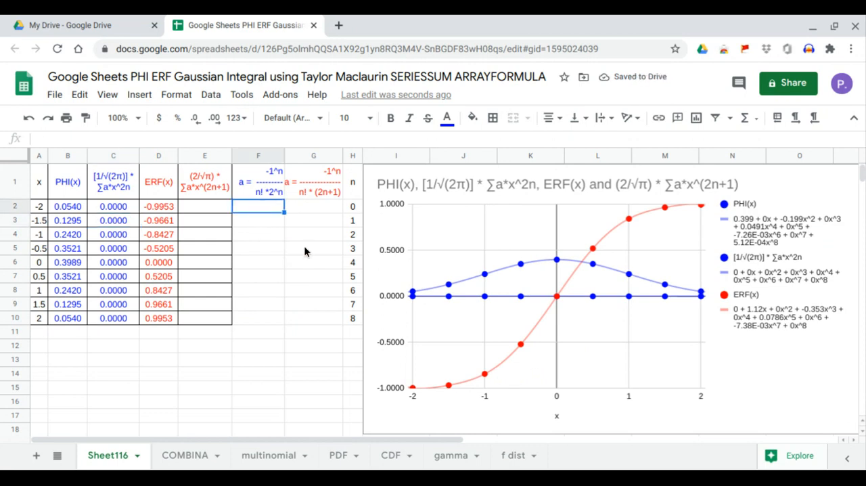
{"action": "type", "text": "=arr"}
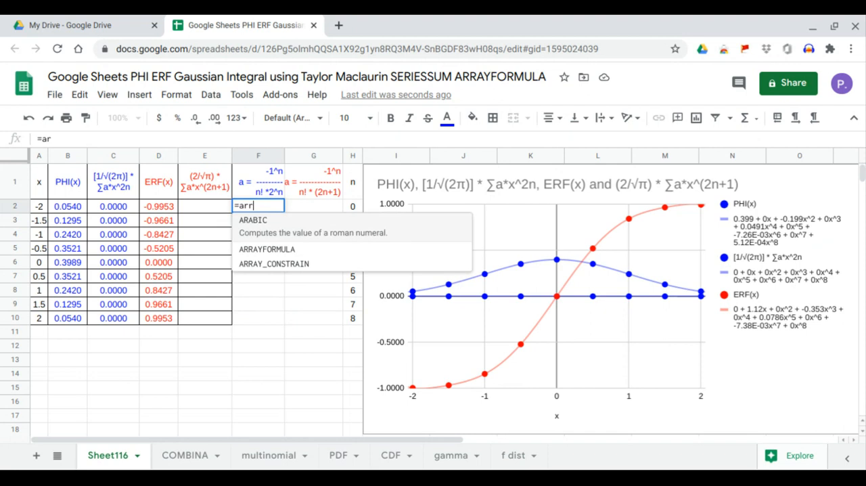
{"action": "type", "text": "ayformula(-1^"}
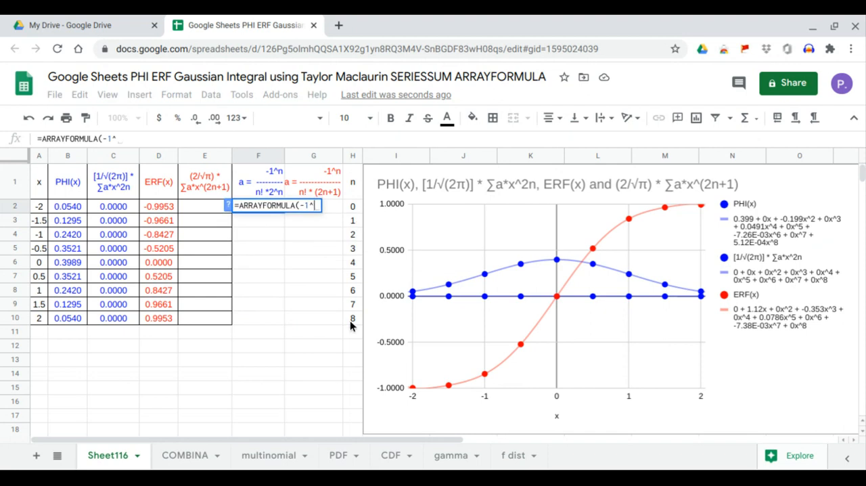
{"action": "left_click_drag", "start_coordinate": [350, 320], "coordinate": [353, 211]}
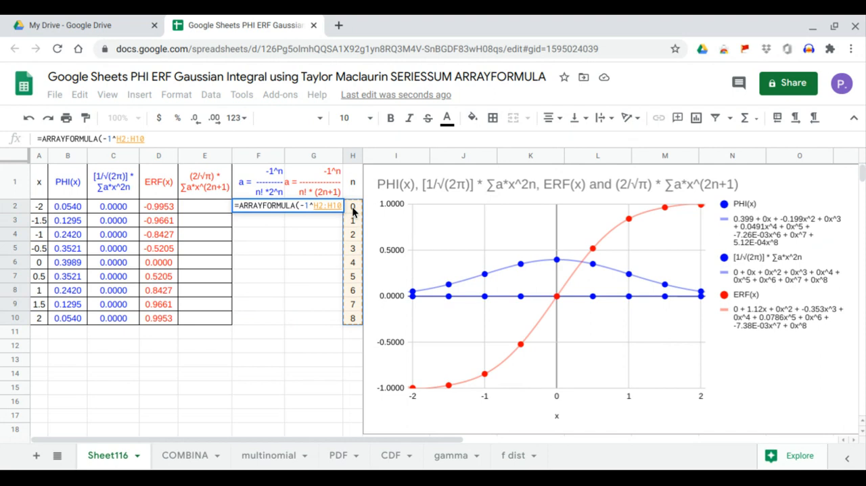
{"action": "type", "text": "/"}
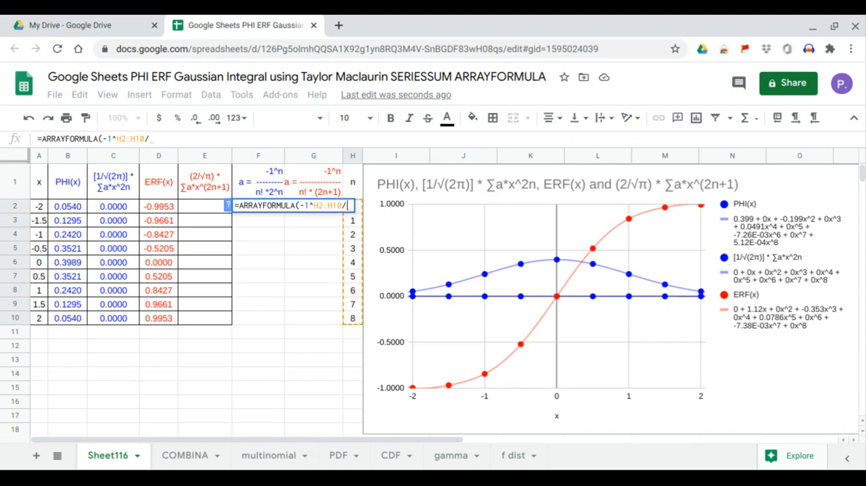
{"action": "type", "text": "(fa"}
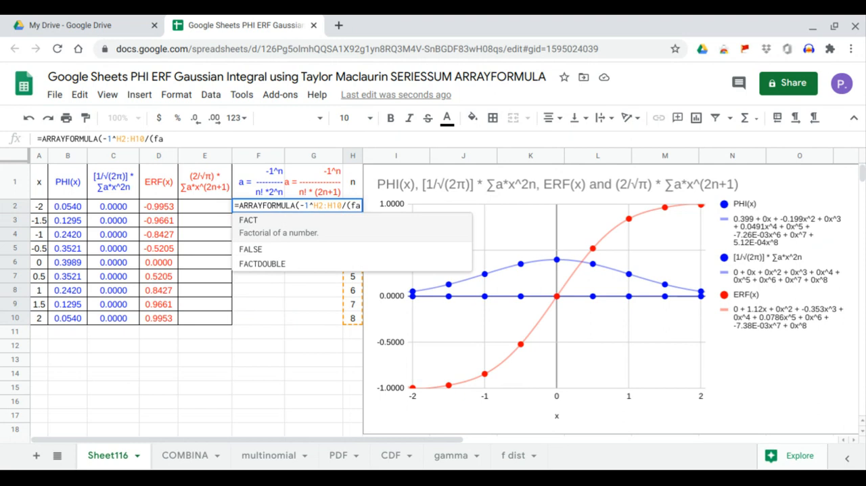
{"action": "key", "text": "Tab"}
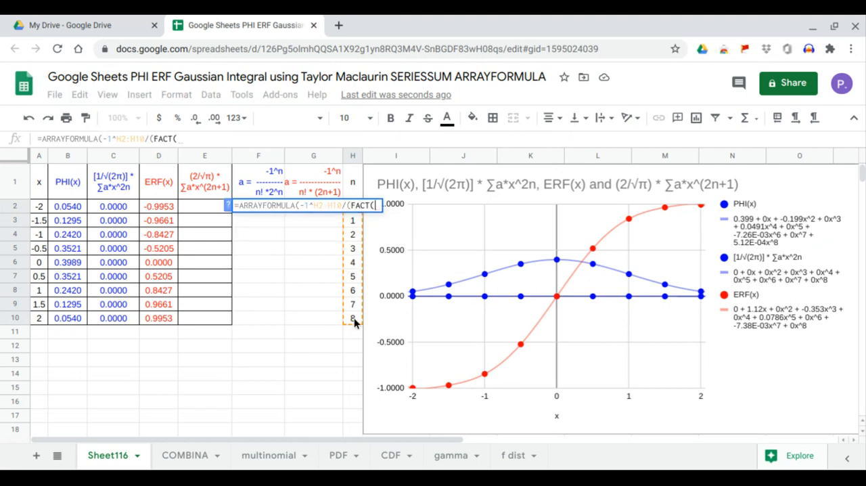
{"action": "left_click_drag", "start_coordinate": [355, 323], "coordinate": [353, 205]}
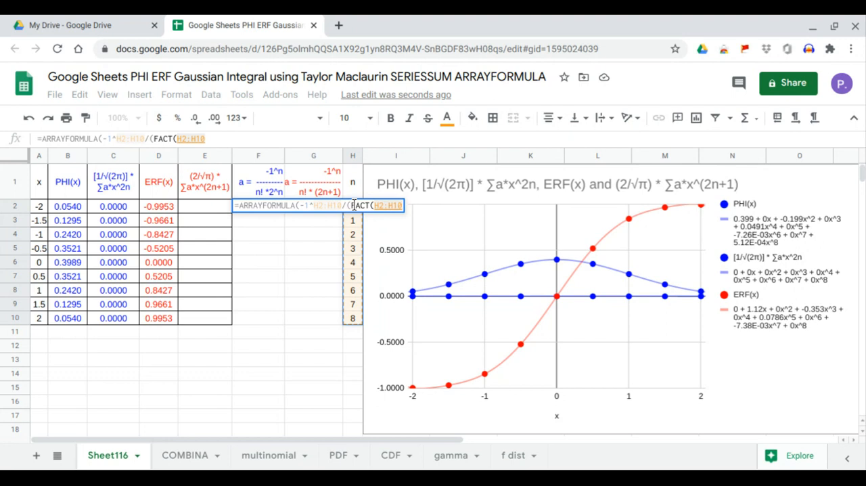
{"action": "type", "text": ")"}
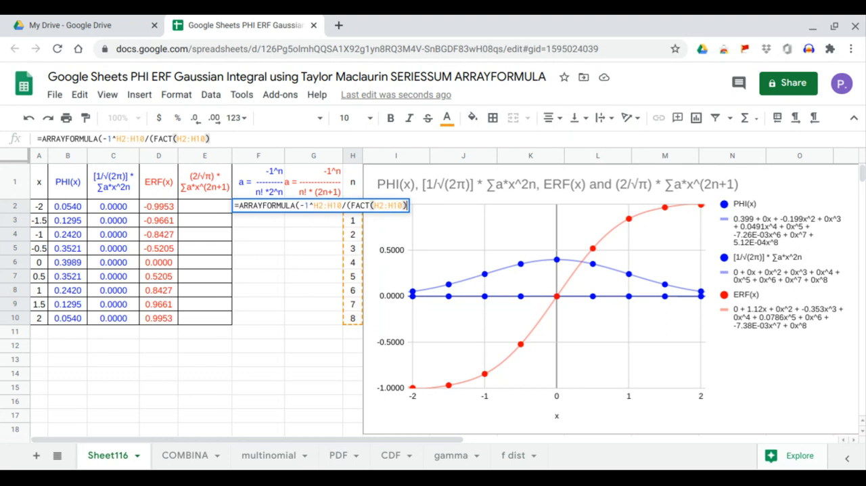
{"action": "type", "text": "*"}
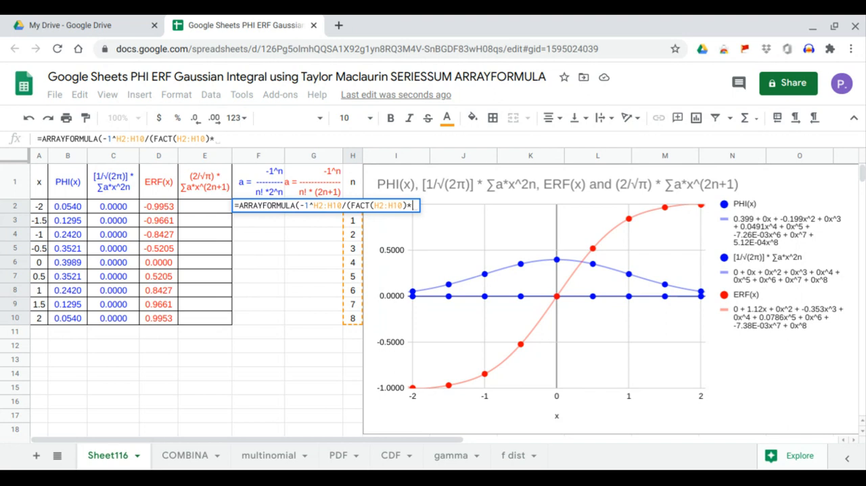
{"action": "type", "text": "2"}
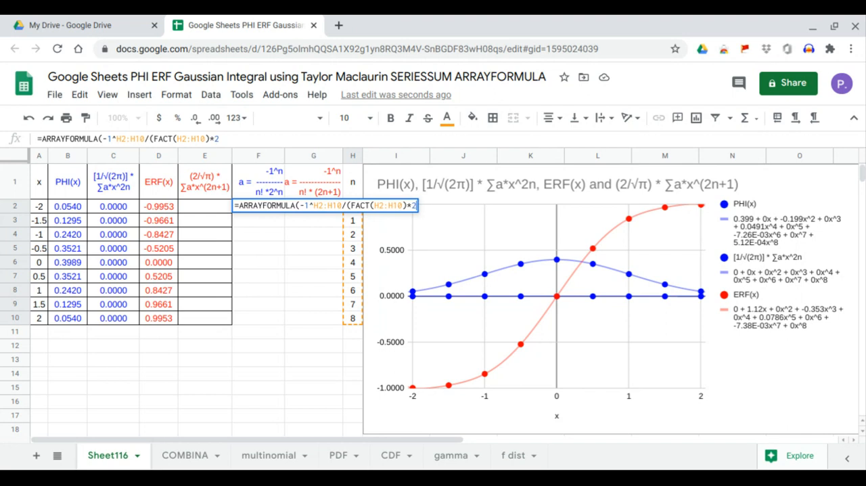
{"action": "type", "text": "^"}
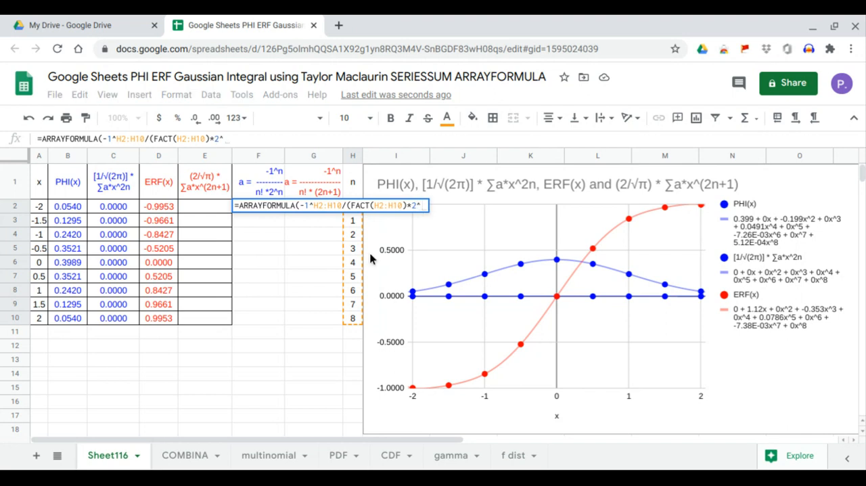
{"action": "left_click_drag", "start_coordinate": [357, 320], "coordinate": [350, 183]}
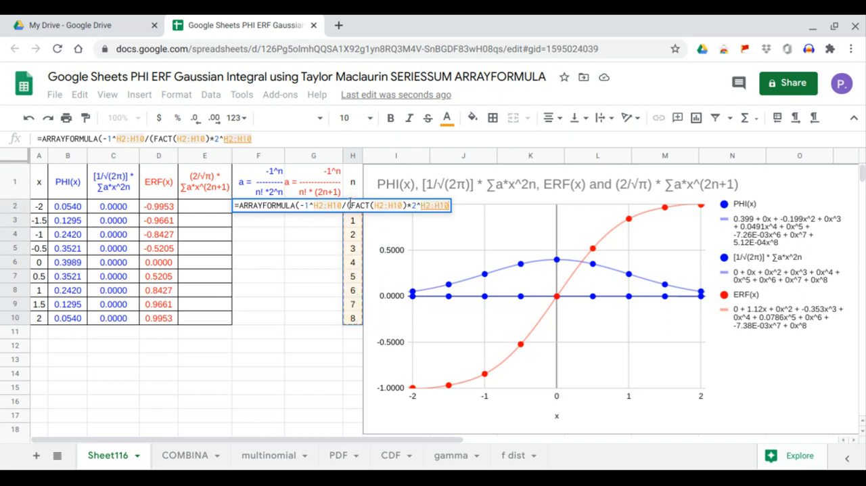
{"action": "type", "text": ")"}
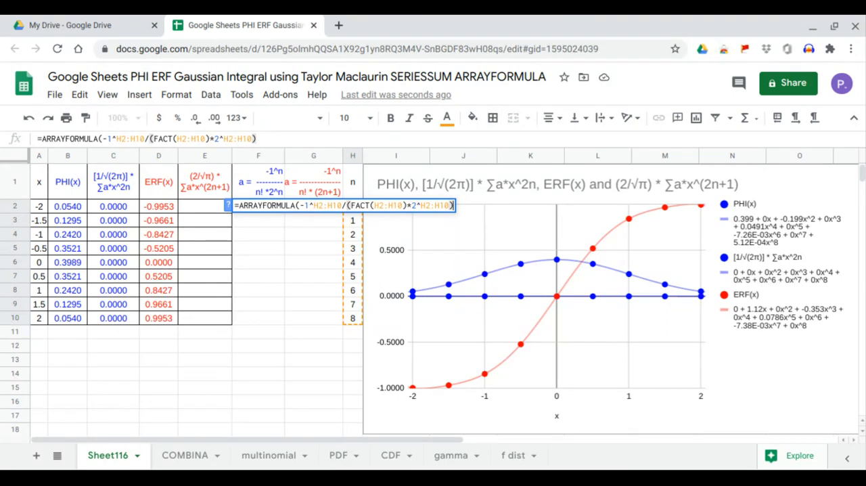
{"action": "key", "text": "Return"}
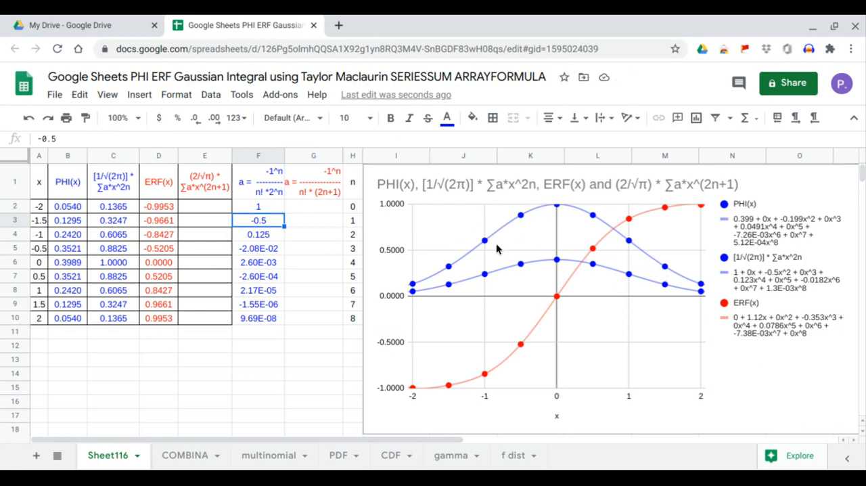
Multiply the SERIESSUM in C2's formula by (1/SQRT(2*PI())), keeping it inside the ARRAYFORMULA.
{"action": "left_click_drag", "start_coordinate": [117, 207], "coordinate": [123, 318]}
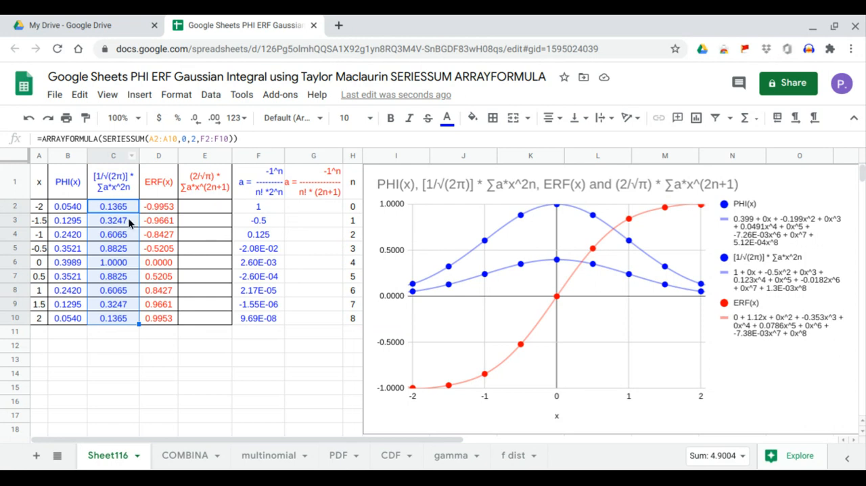
{"action": "left_click", "coordinate": [128, 223]}
{"action": "left_click", "coordinate": [125, 208]}
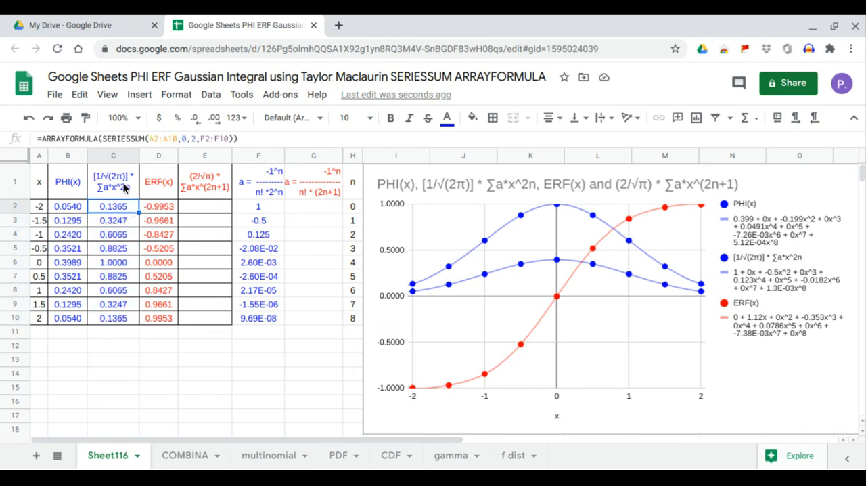
{"action": "left_click", "coordinate": [101, 139]}
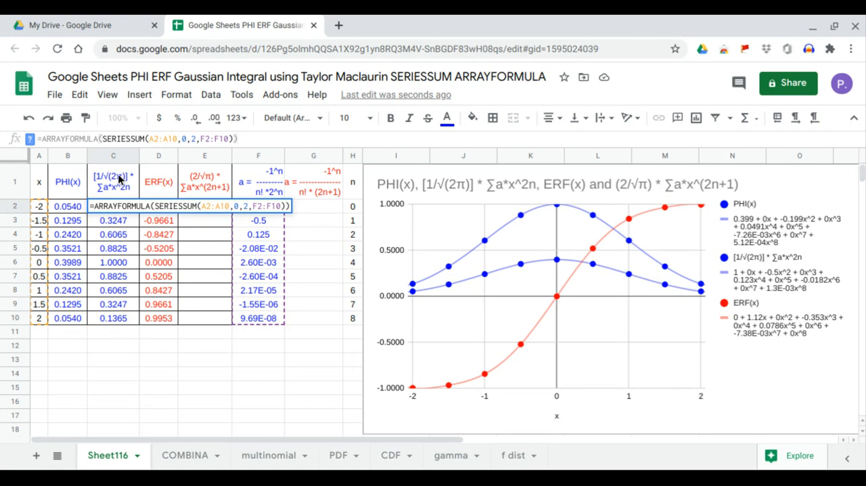
{"action": "type", "text": "()*"}
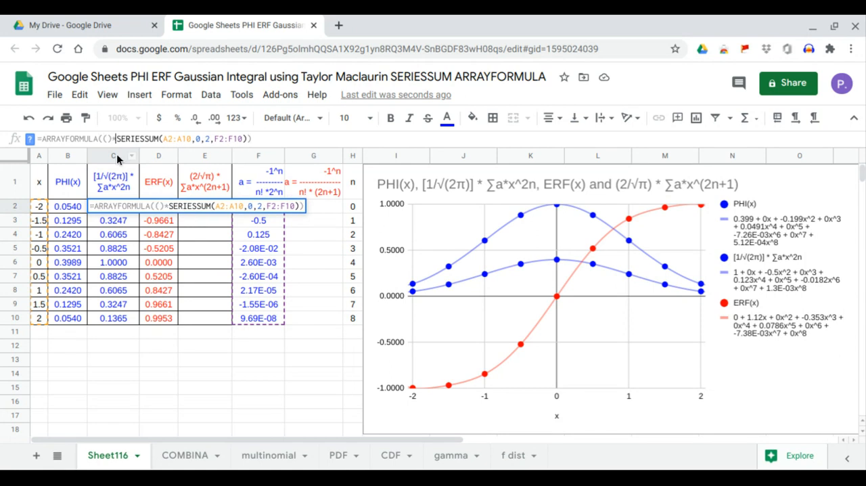
{"action": "key", "text": "Left"}
{"action": "key", "text": "Left"}
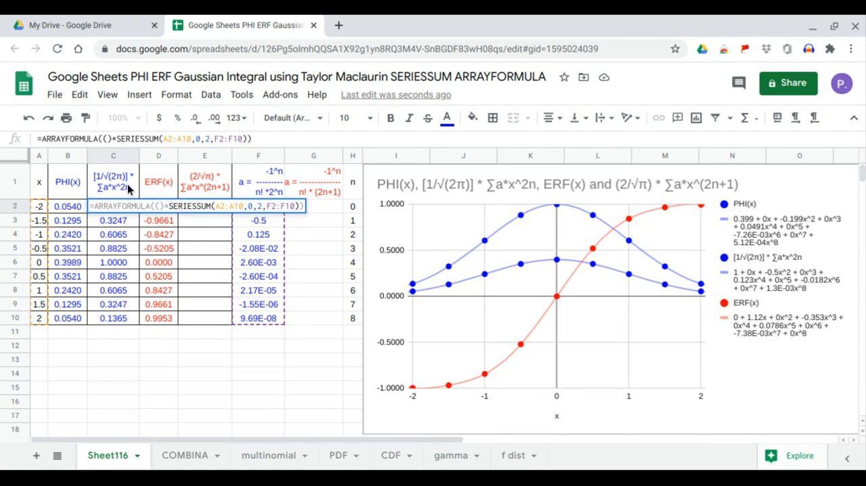
{"action": "type", "text": "1/sq"}
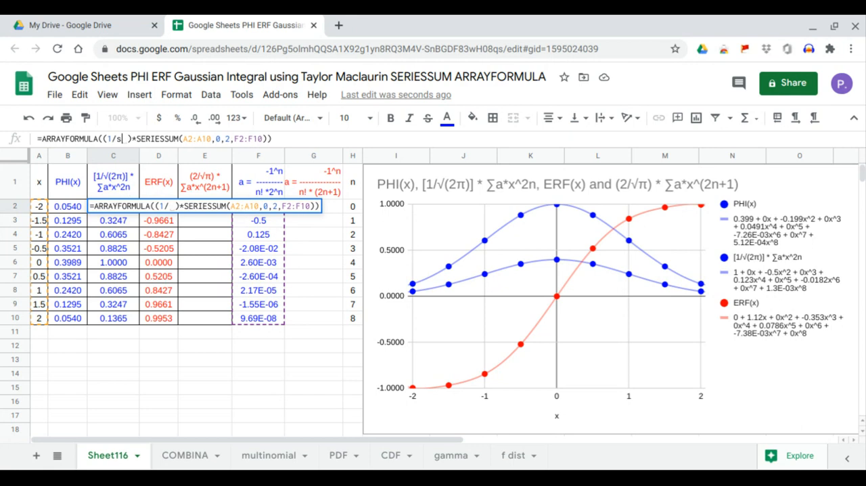
{"action": "key", "text": "Tab"}
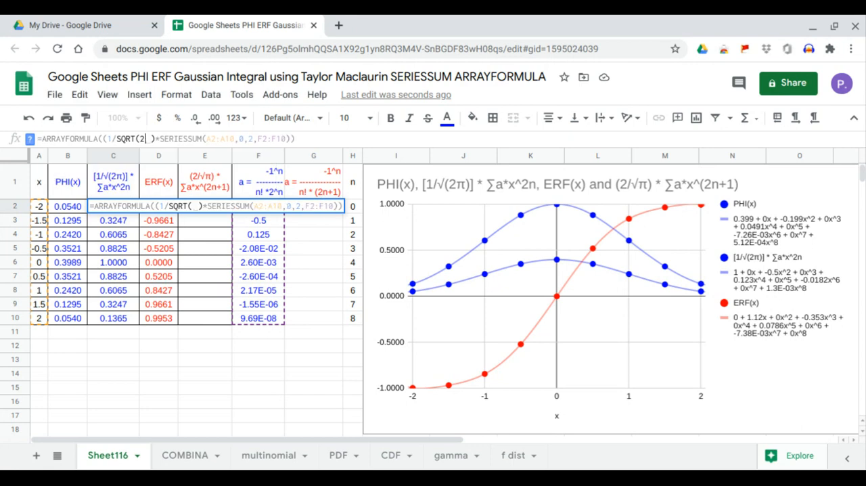
{"action": "type", "text": "2*p"}
{"action": "key", "text": "Tab"}
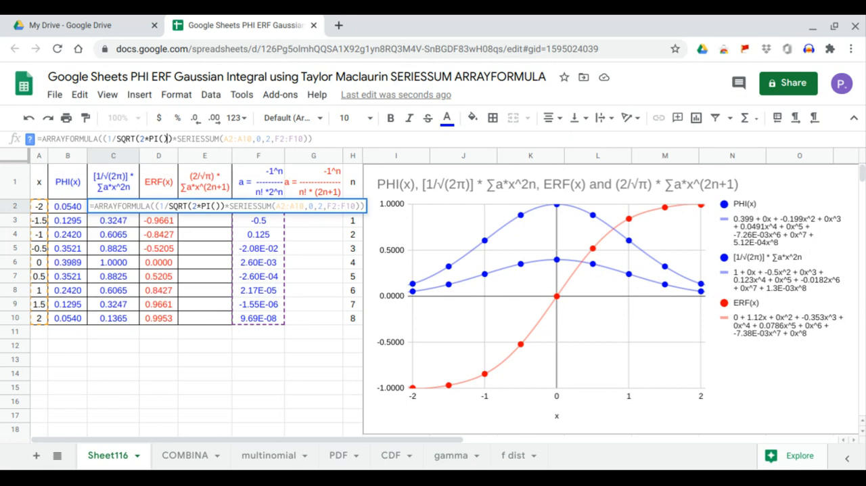
{"action": "type", "text": ")"}
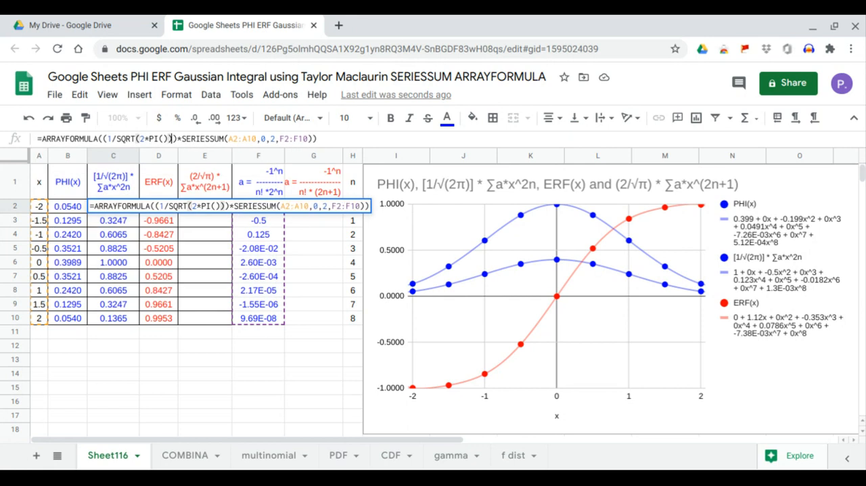
{"action": "key", "text": "Return"}
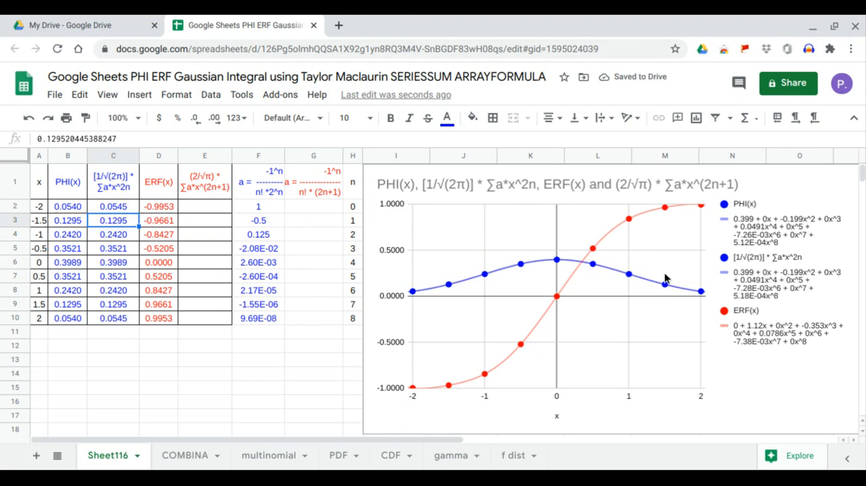
{"action": "left_click_drag", "start_coordinate": [68, 207], "coordinate": [132, 316]}
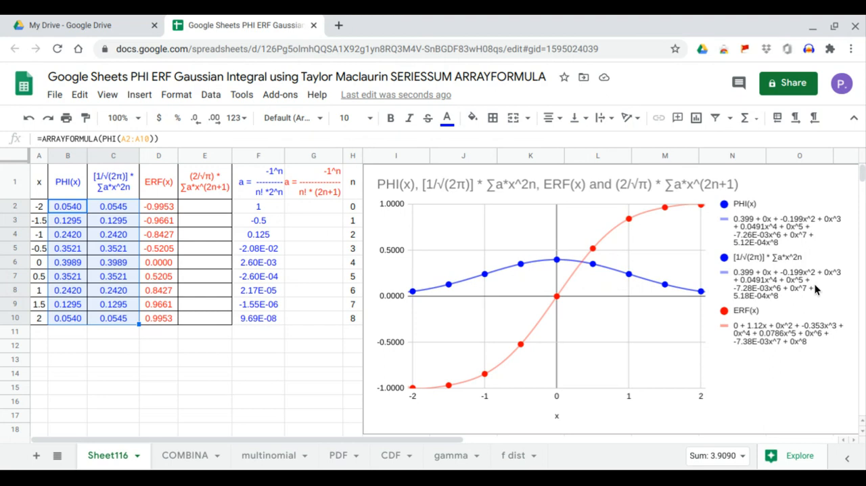
{"action": "left_click", "coordinate": [73, 210]}
{"action": "left_click_drag", "start_coordinate": [75, 208], "coordinate": [119, 317]}
Enter an ARRAYFORMULA in E2 with SERIESSUM of A2:A10, starting exponent 1, step 2 and coefficients G2:G10.
{"action": "left_click", "coordinate": [219, 212]}
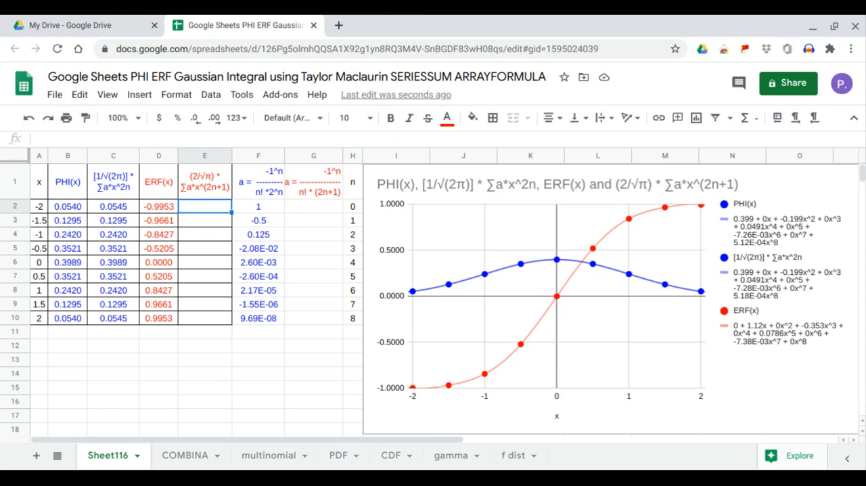
{"action": "type", "text": "=arr"}
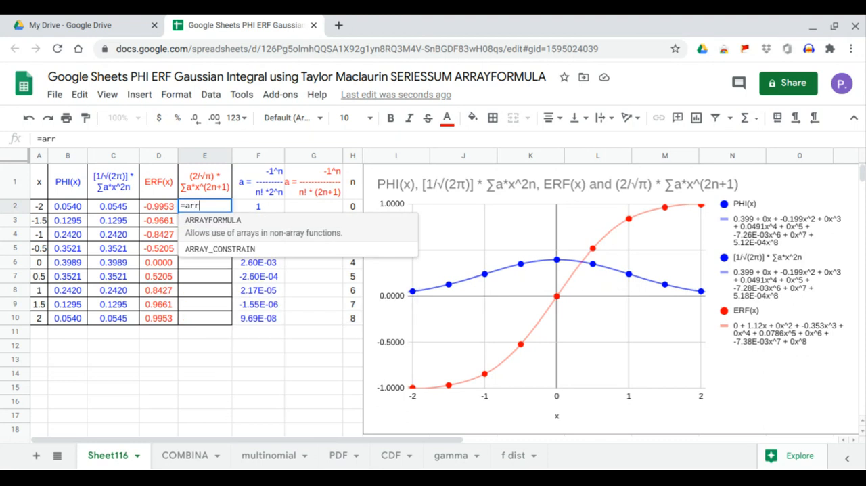
{"action": "key", "text": "Tab"}
{"action": "type", "text": "ser"}
{"action": "key", "text": "Tab"}
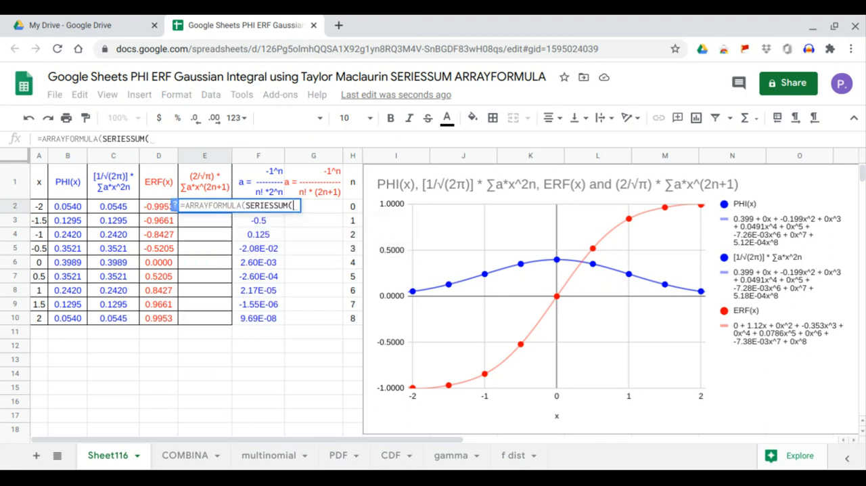
{"action": "left_click_drag", "start_coordinate": [42, 203], "coordinate": [41, 320]}
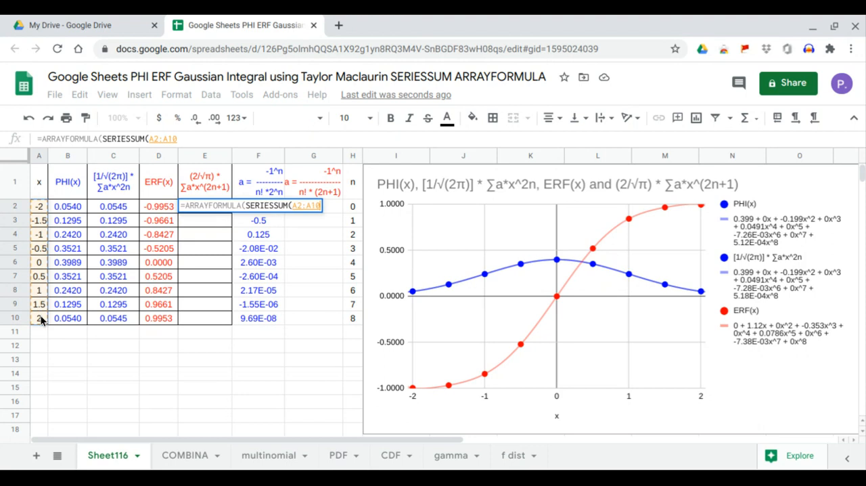
{"action": "type", "text": ","}
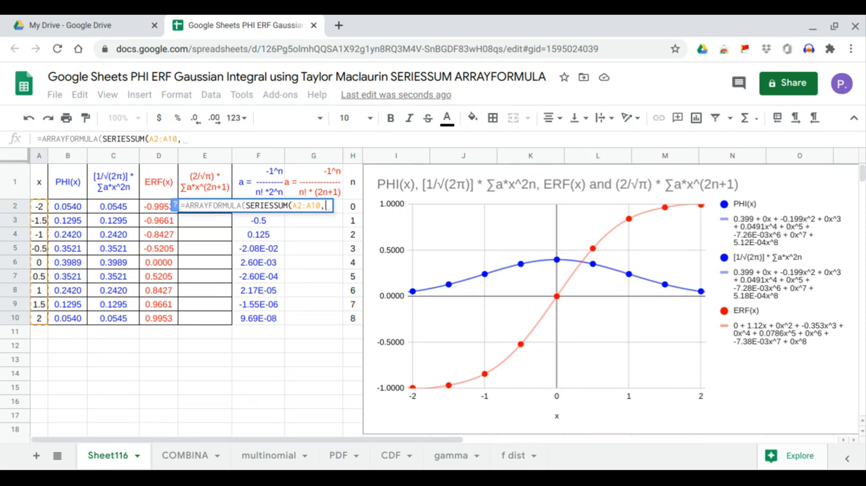
{"action": "type", "text": "1,2,"}
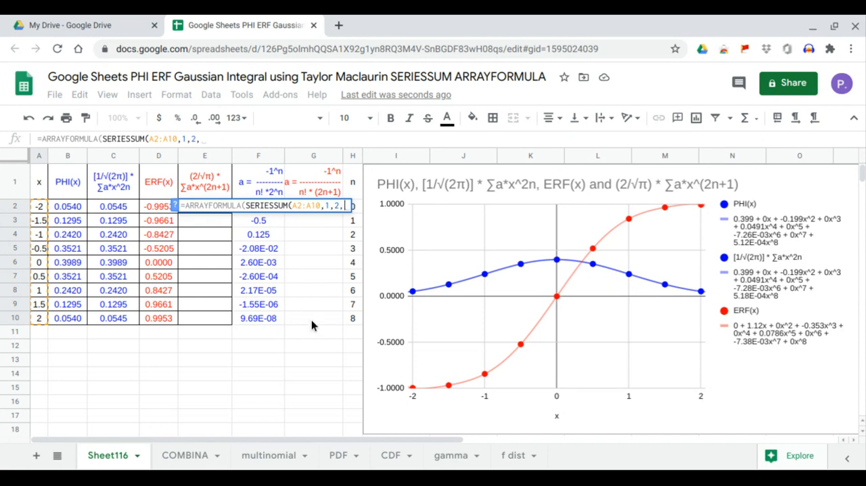
{"action": "left_click_drag", "start_coordinate": [311, 319], "coordinate": [306, 210]}
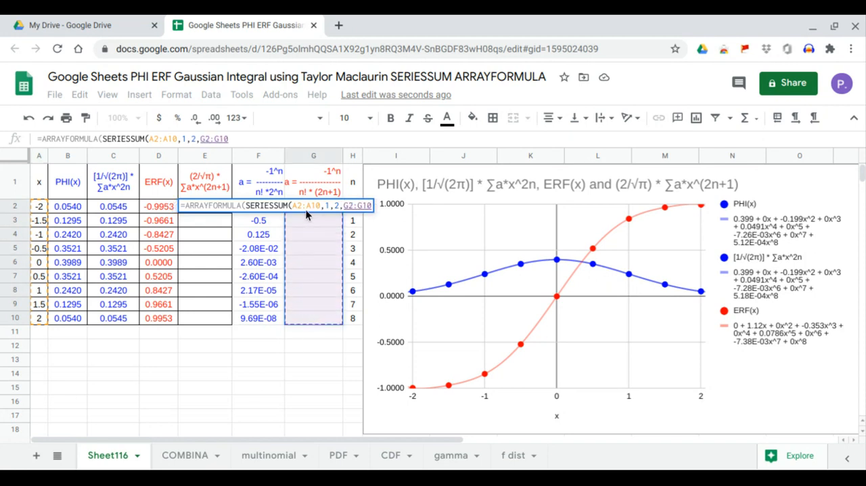
{"action": "key", "text": "Return"}
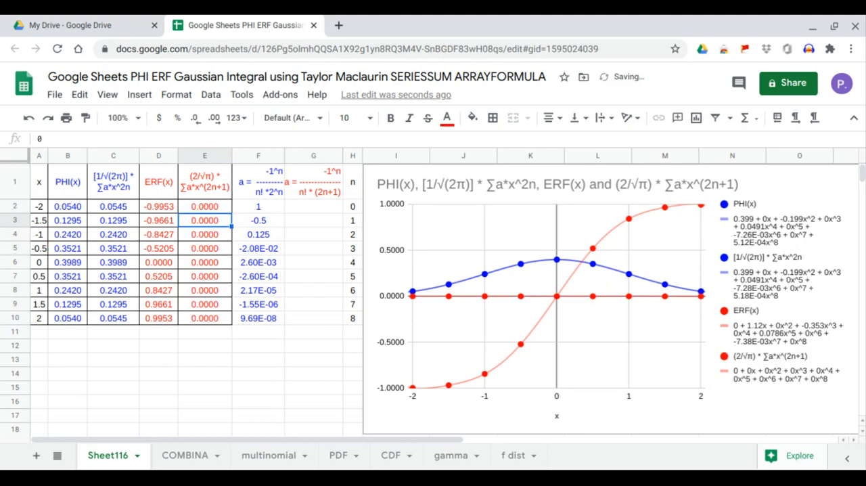
Enter an ARRAYFORMULA in G2 that computes the coefficients -1^H2:H10/(FACT(H2:H10)*(2*H2:H10+1)).
{"action": "left_click", "coordinate": [302, 213]}
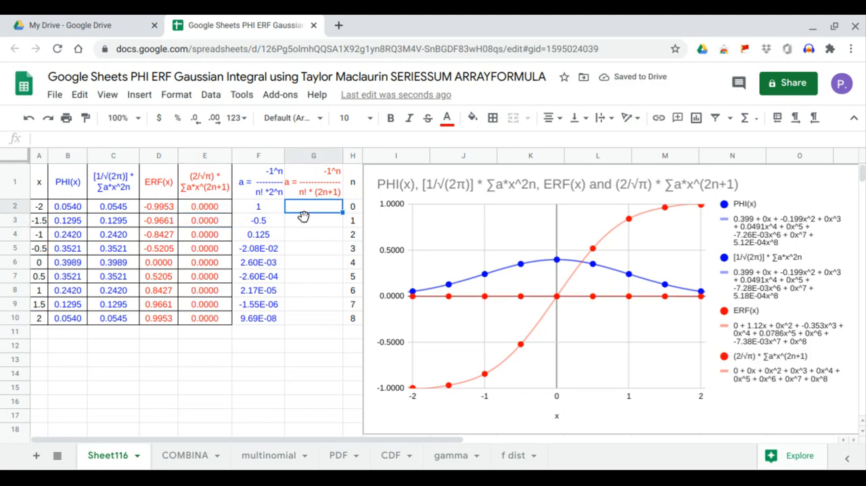
{"action": "type", "text": "=arr"}
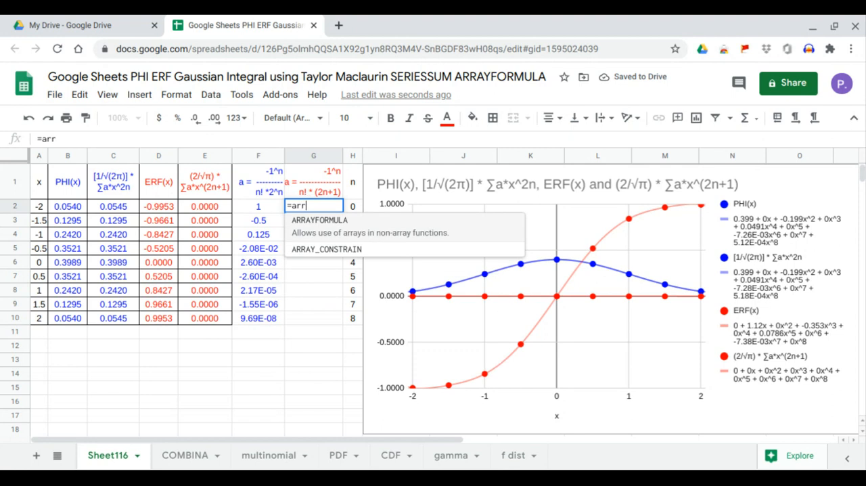
{"action": "key", "text": "Tab"}
{"action": "type", "text": "-1^"}
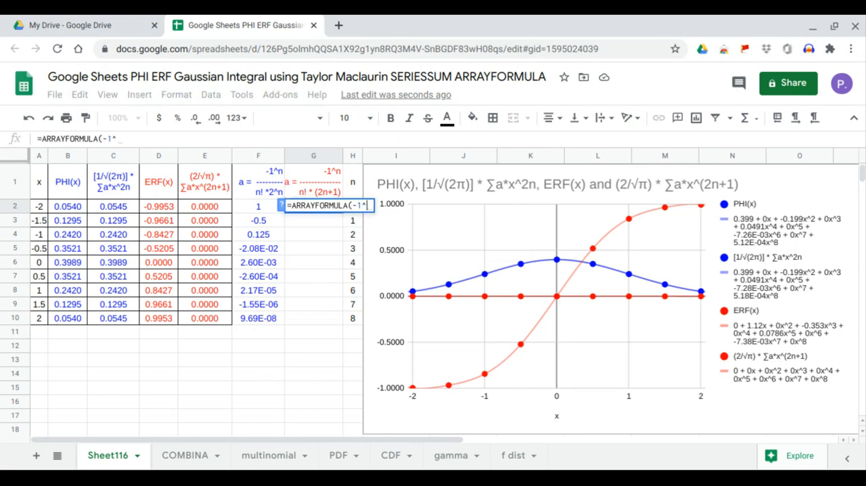
{"action": "left_click_drag", "start_coordinate": [348, 317], "coordinate": [346, 200]}
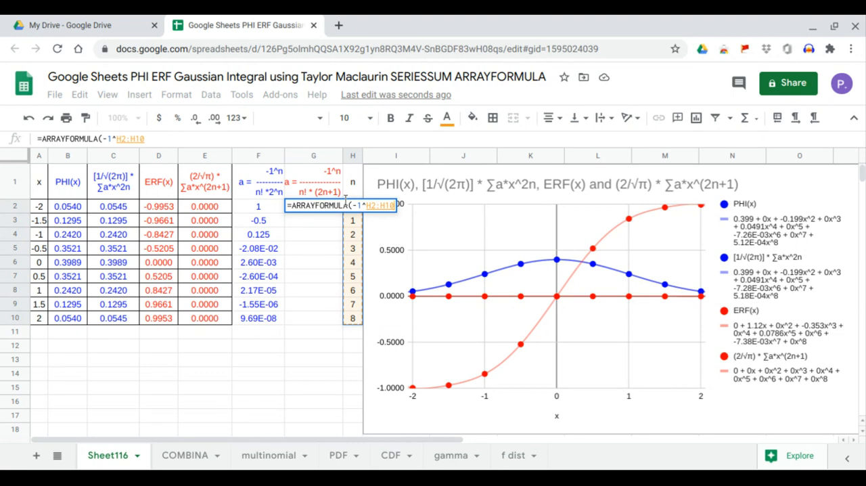
{"action": "type", "text": "/("}
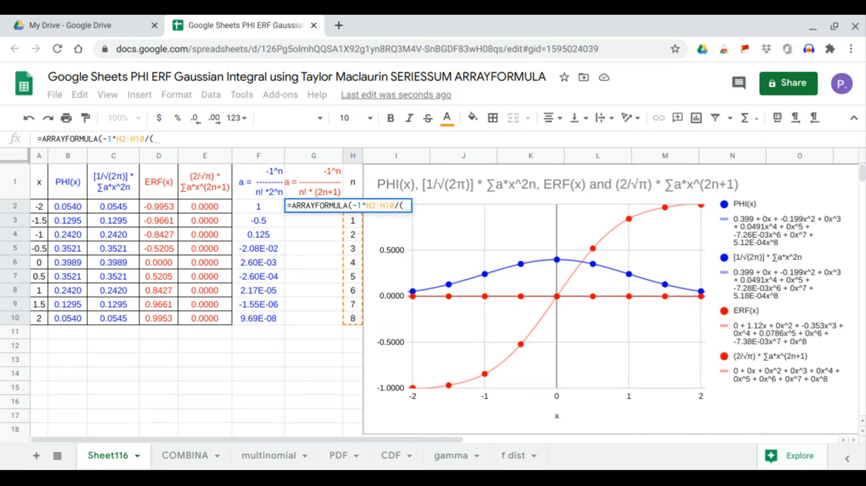
{"action": "type", "text": "fact("}
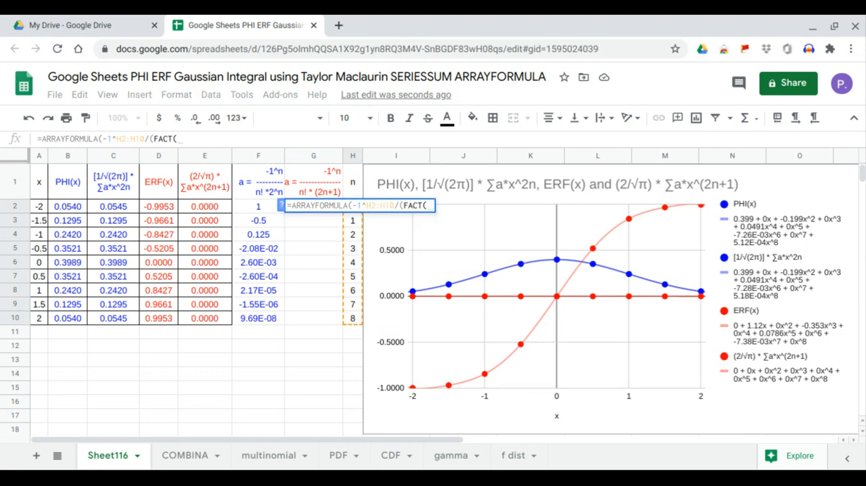
{"action": "left_click_drag", "start_coordinate": [353, 317], "coordinate": [357, 217]}
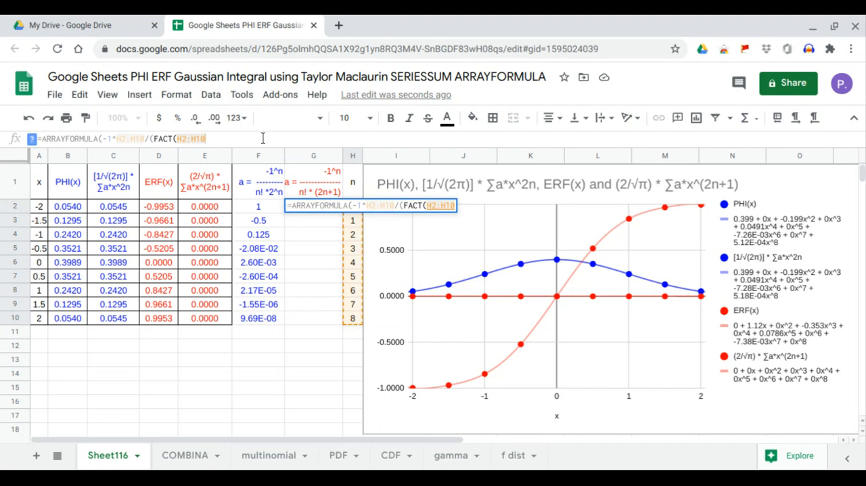
{"action": "type", "text": ")*"}
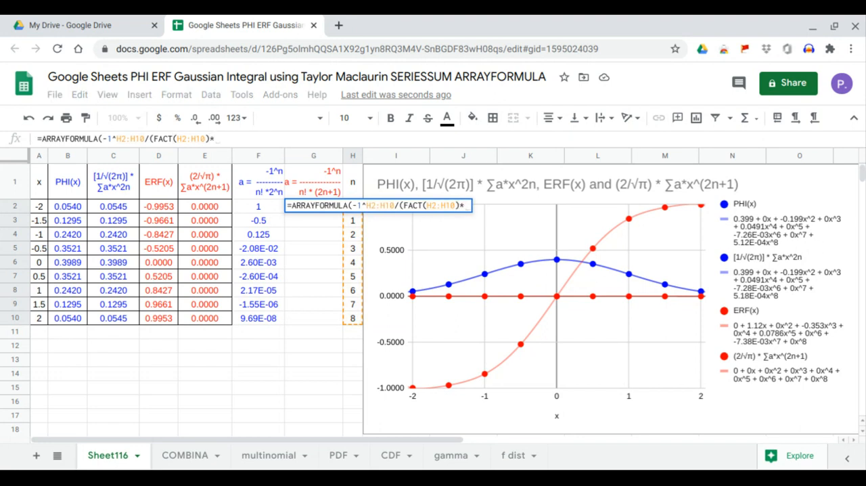
{"action": "type", "text": "(2"}
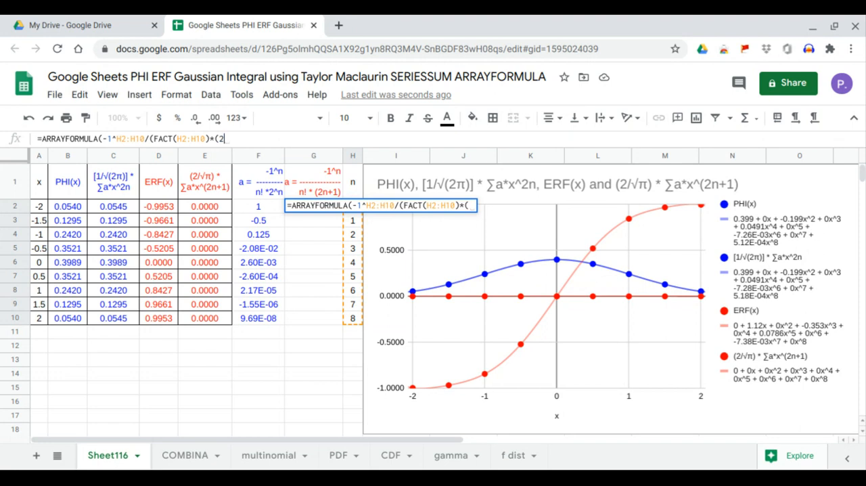
{"action": "type", "text": "*"}
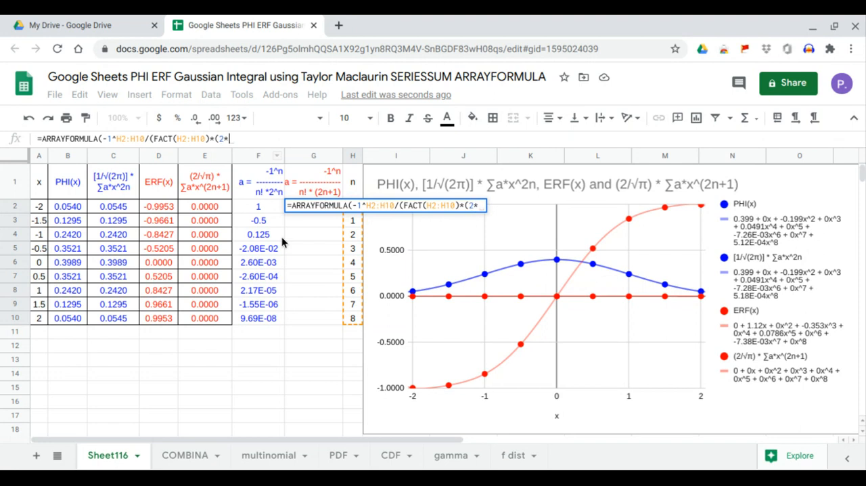
{"action": "left_click_drag", "start_coordinate": [351, 320], "coordinate": [354, 205]}
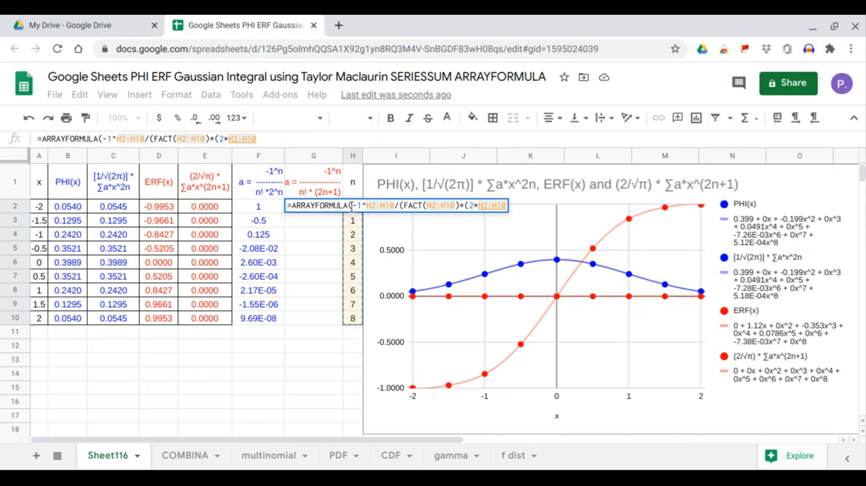
{"action": "type", "text": "+1)"}
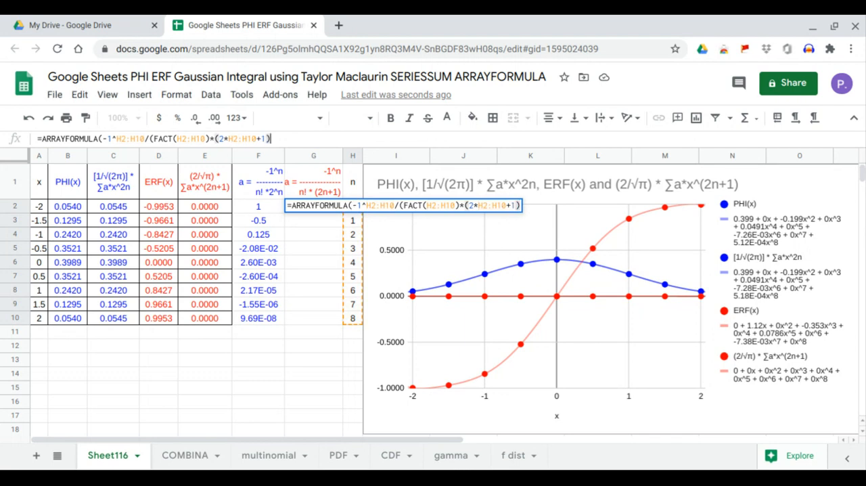
{"action": "type", "text": "))"}
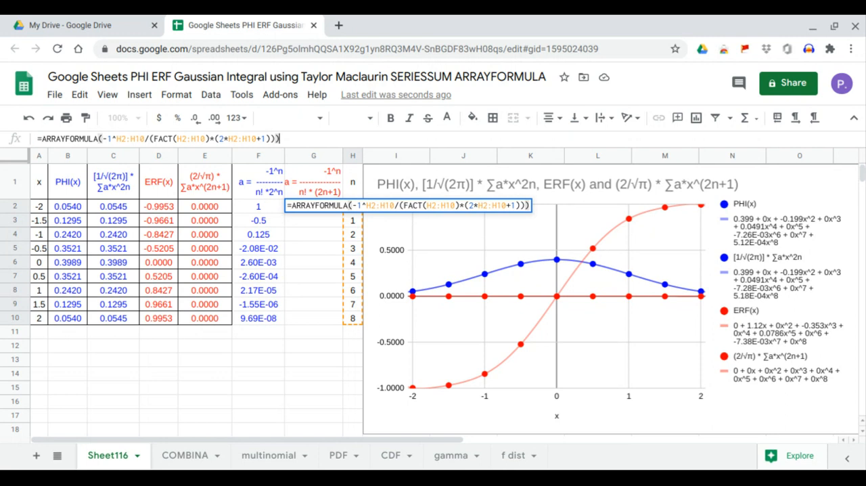
{"action": "key", "text": "Return"}
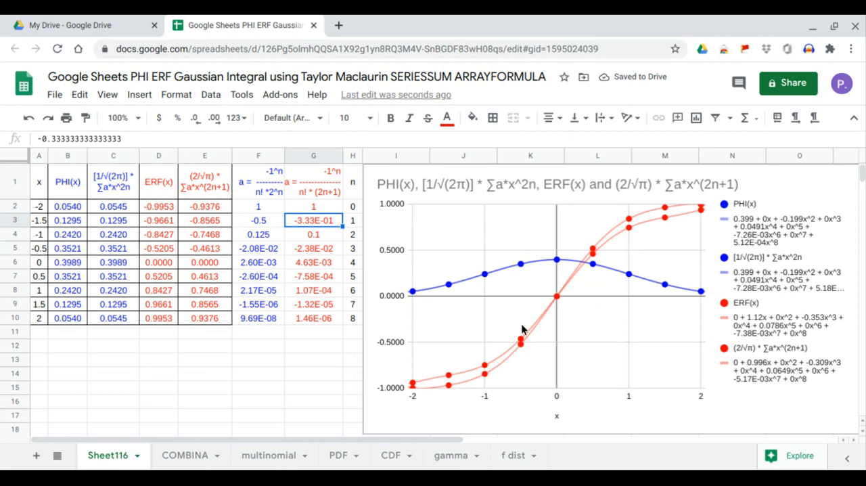
Multiply the SERIESSUM in E2's formula by 2/SQRT(PI()), keeping it inside the ARRAYFORMULA.
{"action": "left_click", "coordinate": [204, 208]}
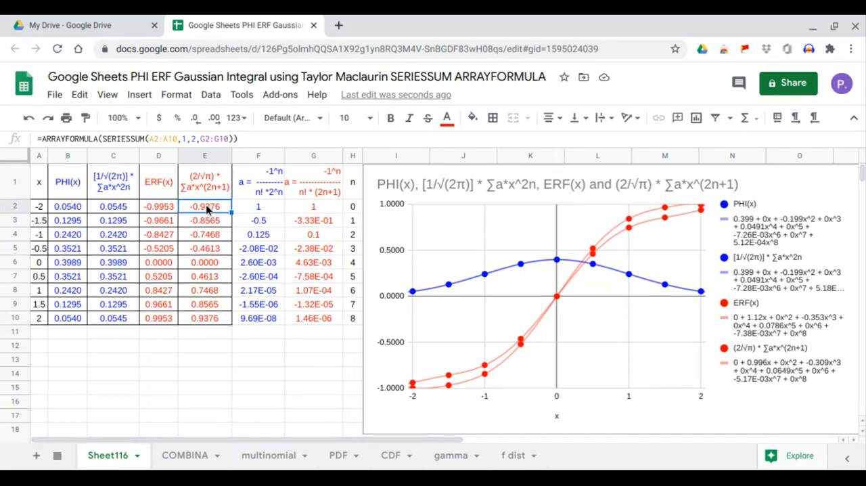
{"action": "left_click", "coordinate": [101, 139]}
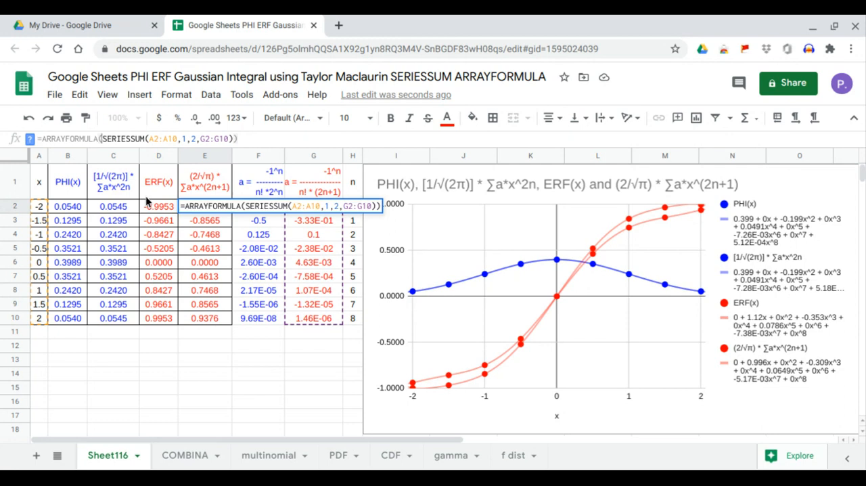
{"action": "type", "text": "()"}
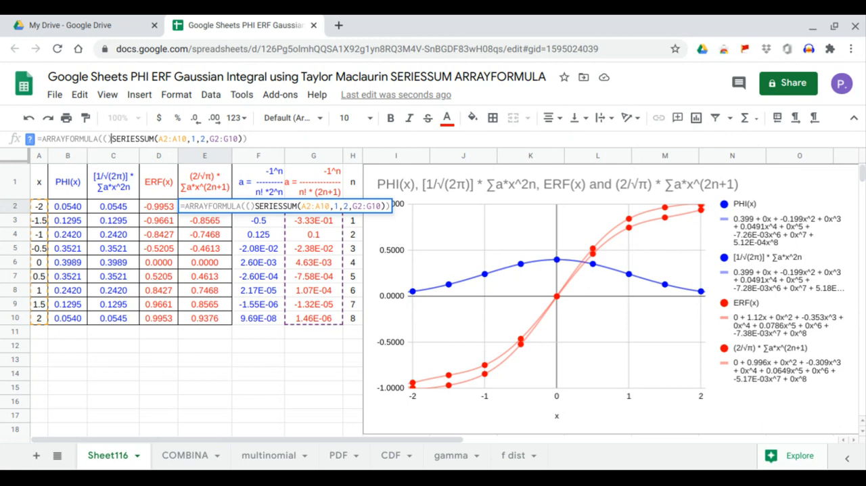
{"action": "type", "text": "*"}
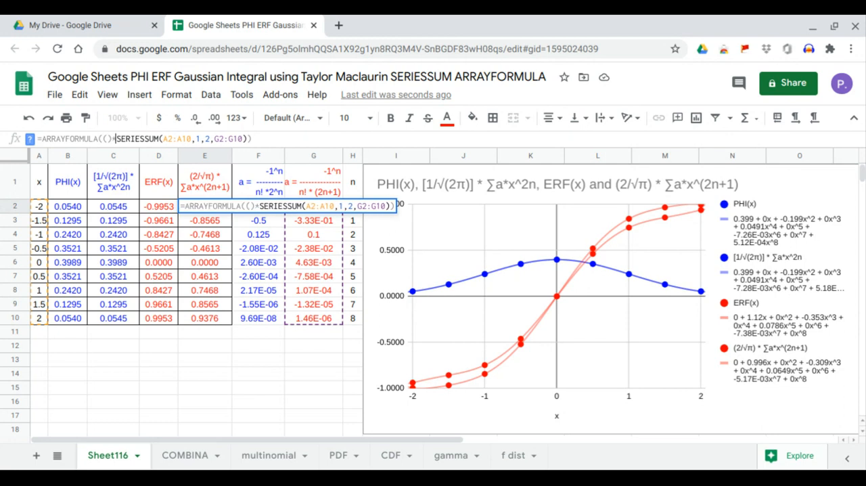
{"action": "left_click", "coordinate": [107, 140]}
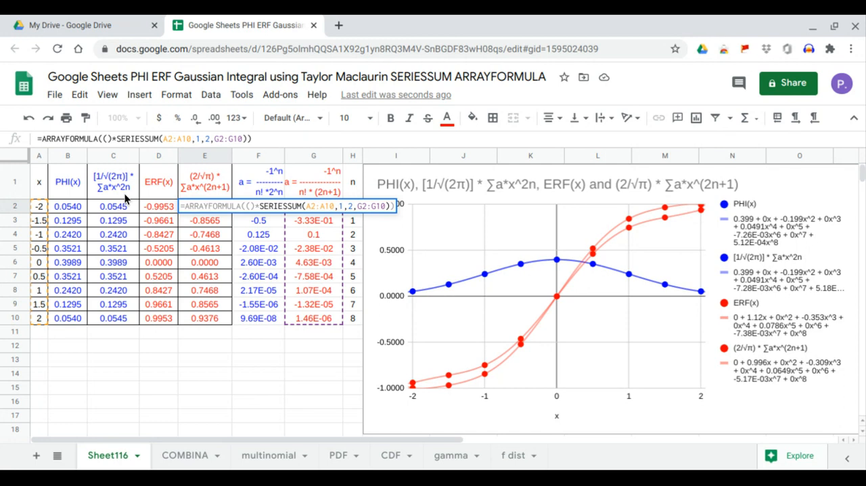
{"action": "type", "text": "2/"}
{"action": "type", "text": "SQRT("}
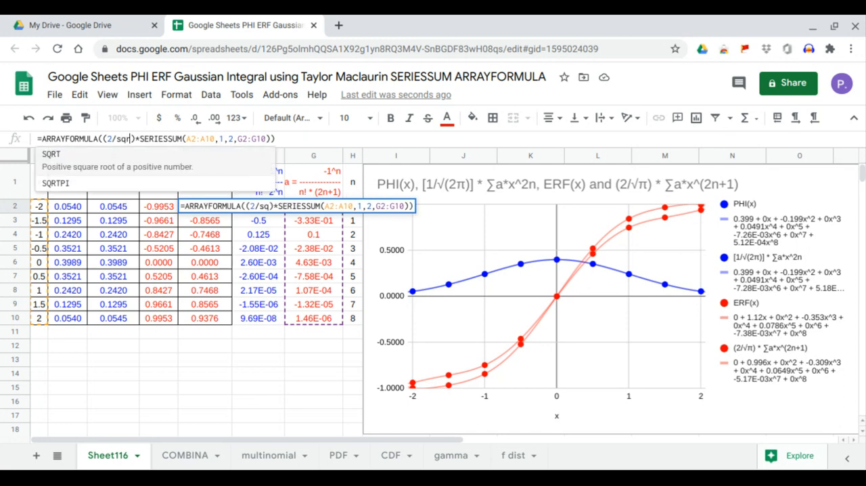
{"action": "type", "text": "PI()"}
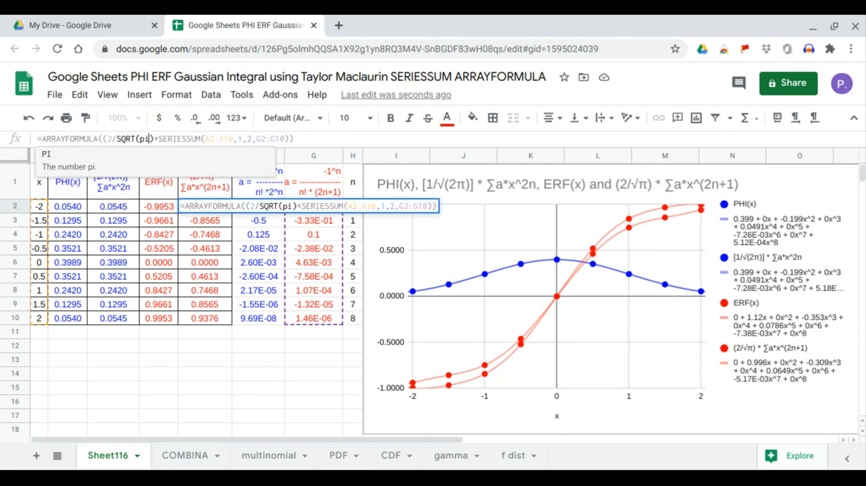
{"action": "type", "text": ")"}
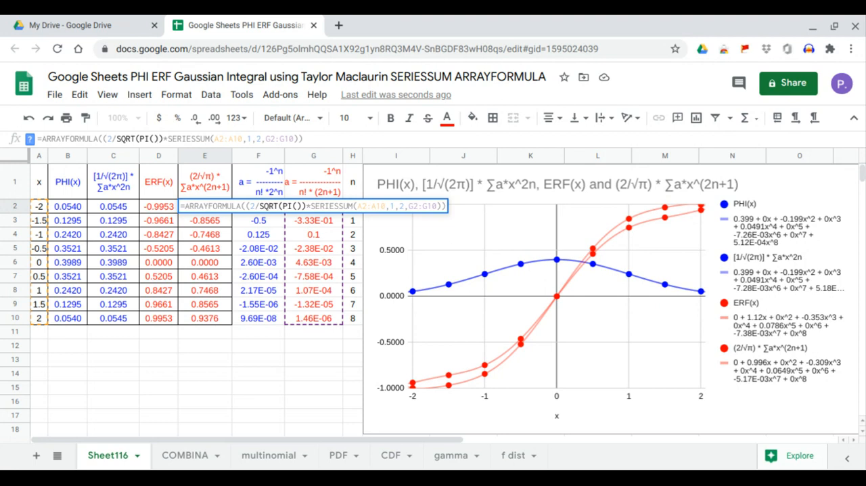
{"action": "key", "text": "Return"}
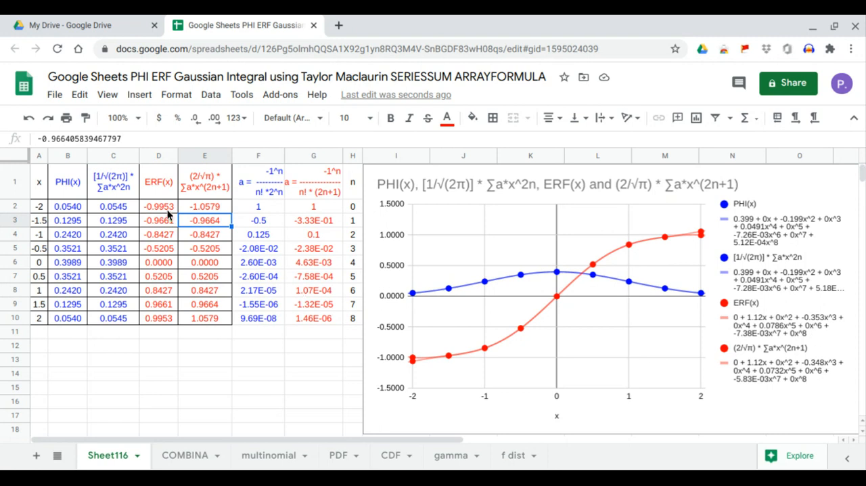
Compare the ERF values in D2:D10 with the series approximation in E2:E10, including the formulas behind both columns.
{"action": "left_click_drag", "start_coordinate": [167, 209], "coordinate": [201, 260]}
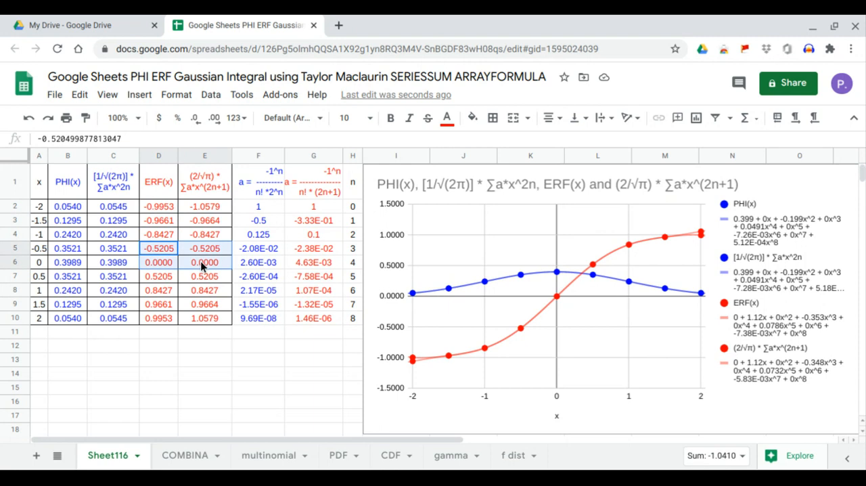
{"action": "left_click_drag", "start_coordinate": [169, 232], "coordinate": [218, 274]}
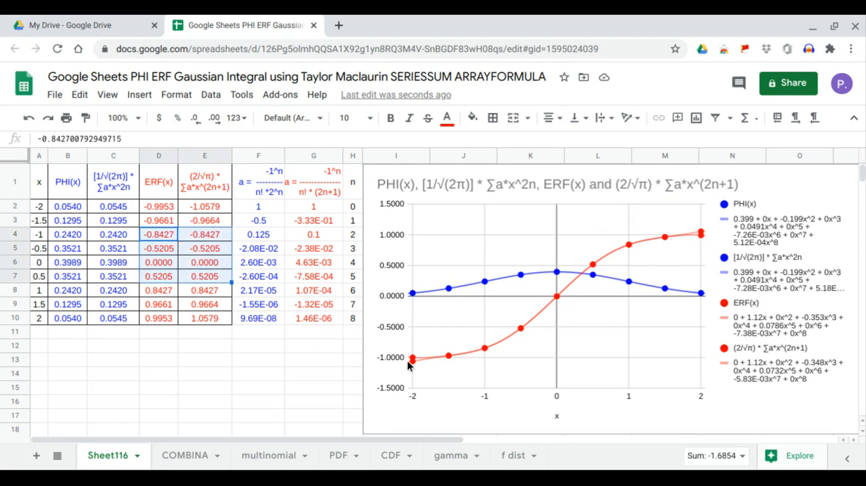
{"action": "left_click_drag", "start_coordinate": [162, 208], "coordinate": [206, 316]}
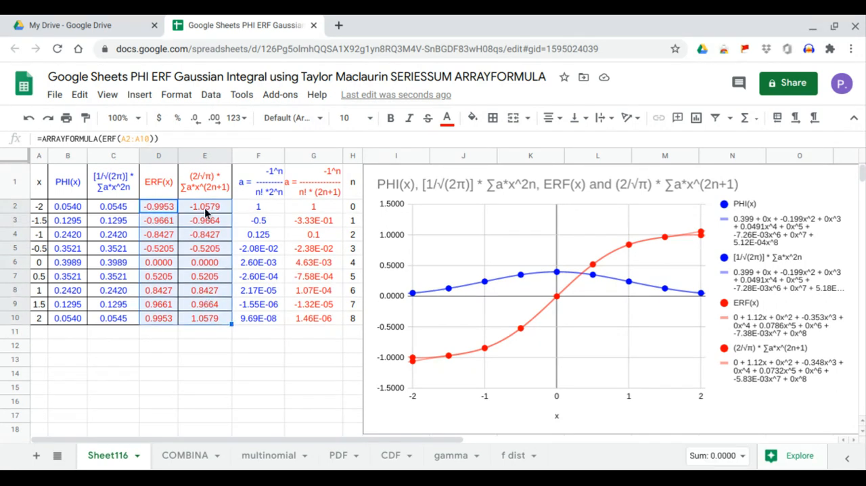
{"action": "left_click_drag", "start_coordinate": [205, 210], "coordinate": [203, 317]}
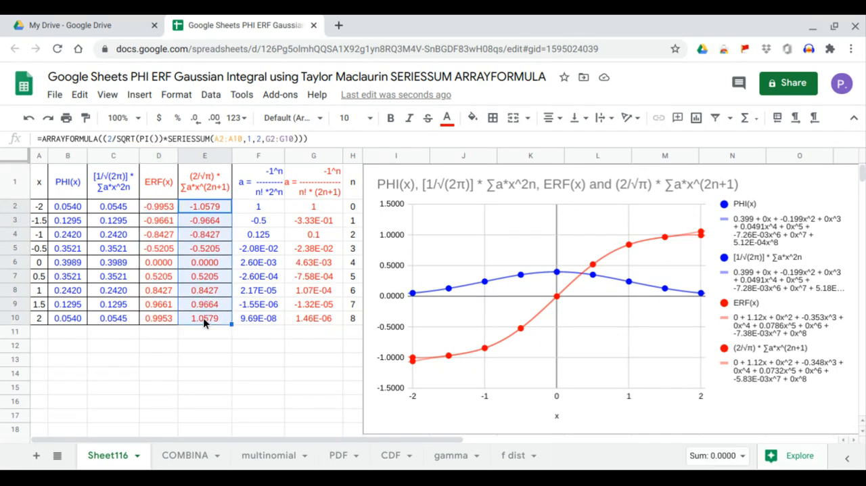
{"action": "left_click", "coordinate": [158, 212]}
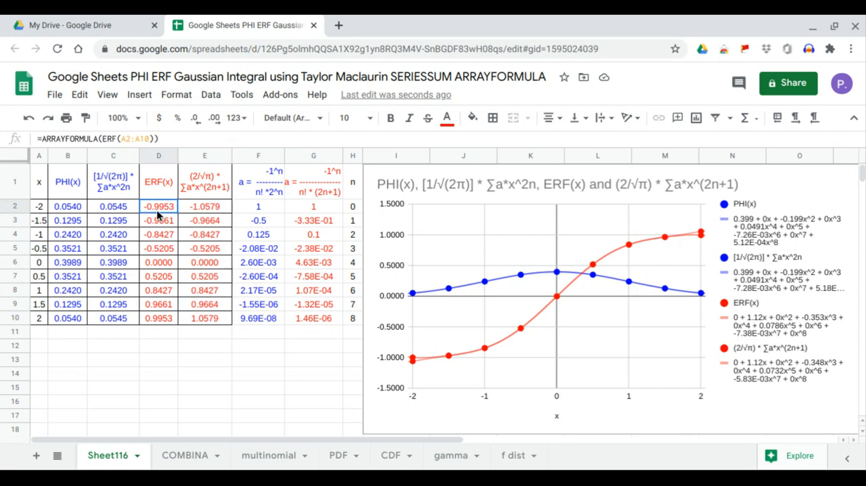